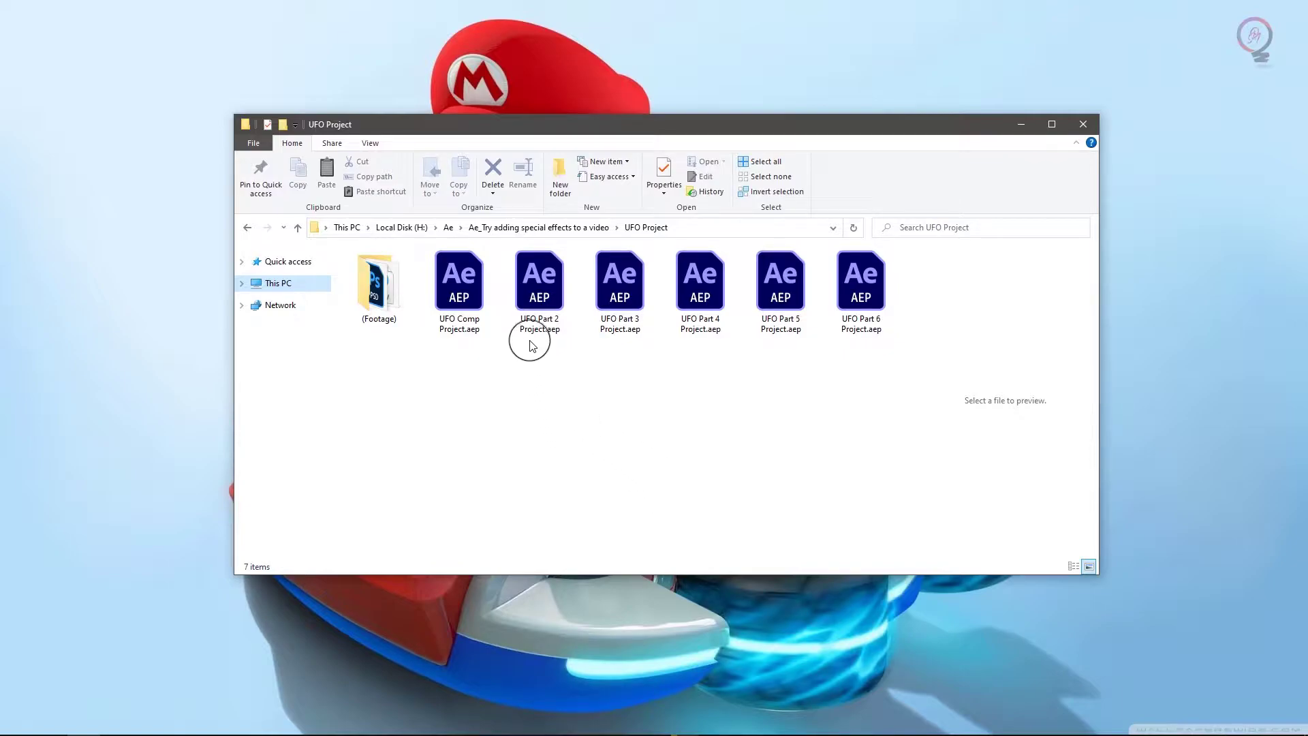
Step: Open UFO Part 2 Project.aep from File Explorer in After Effects
{"action": "left_click", "coordinate": [547, 275]}
{"action": "double_click", "coordinate": [547, 275]}
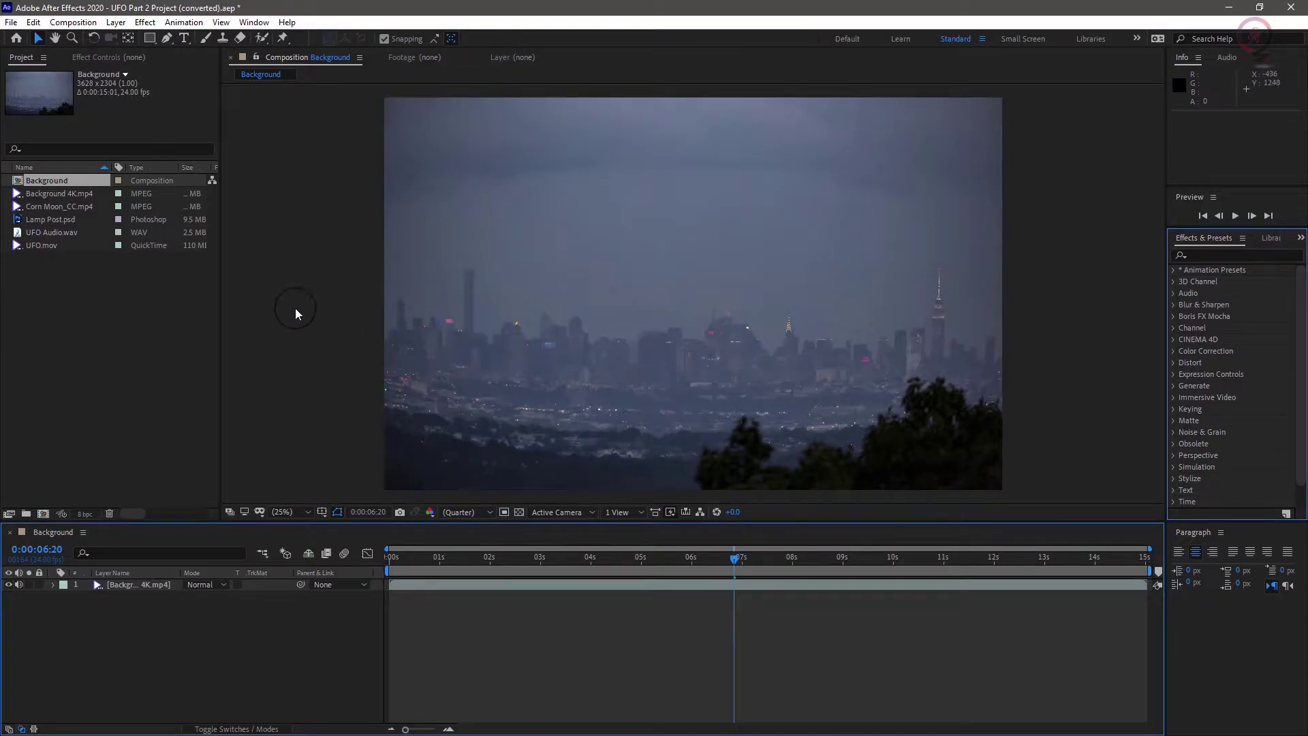
Step: Inspect the Corn Moon_CC.mp4 footage details and return the playhead to 0:00:00:00
{"action": "left_click", "coordinate": [32, 206]}
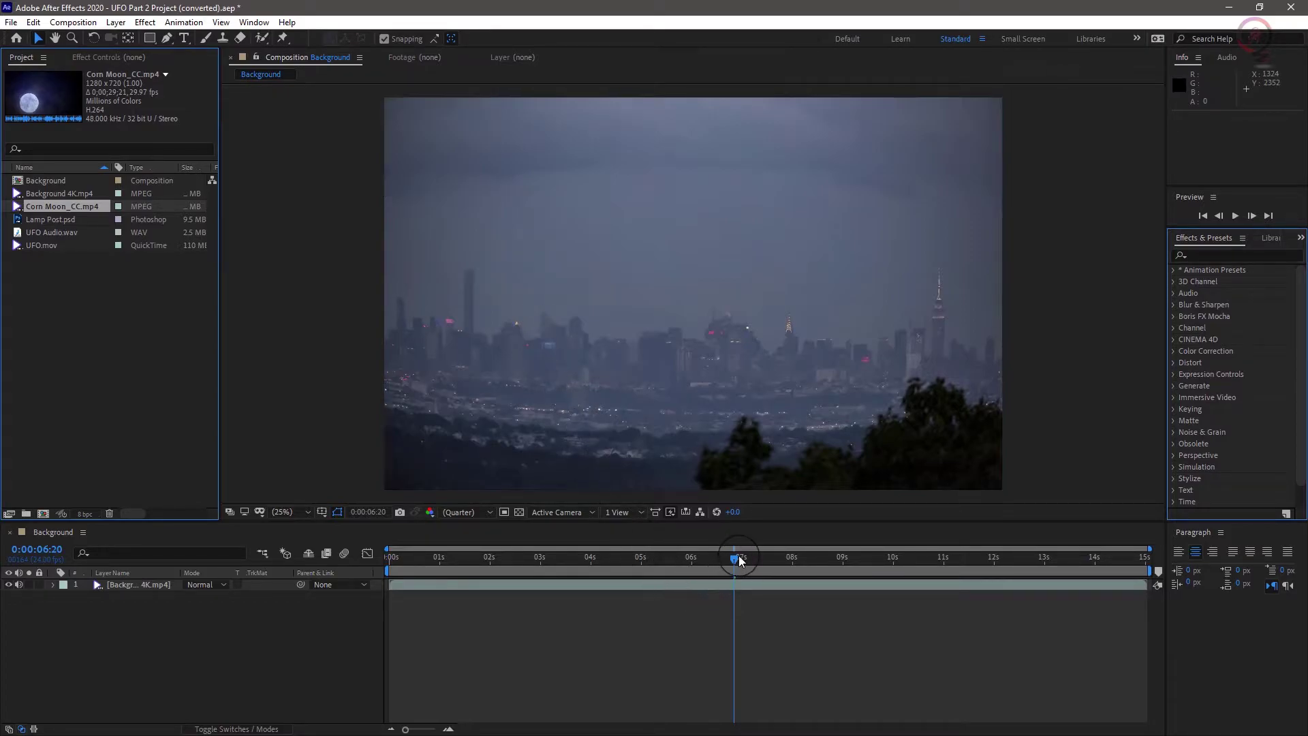
{"action": "left_click_drag", "start_coordinate": [735, 563], "coordinate": [382, 559]}
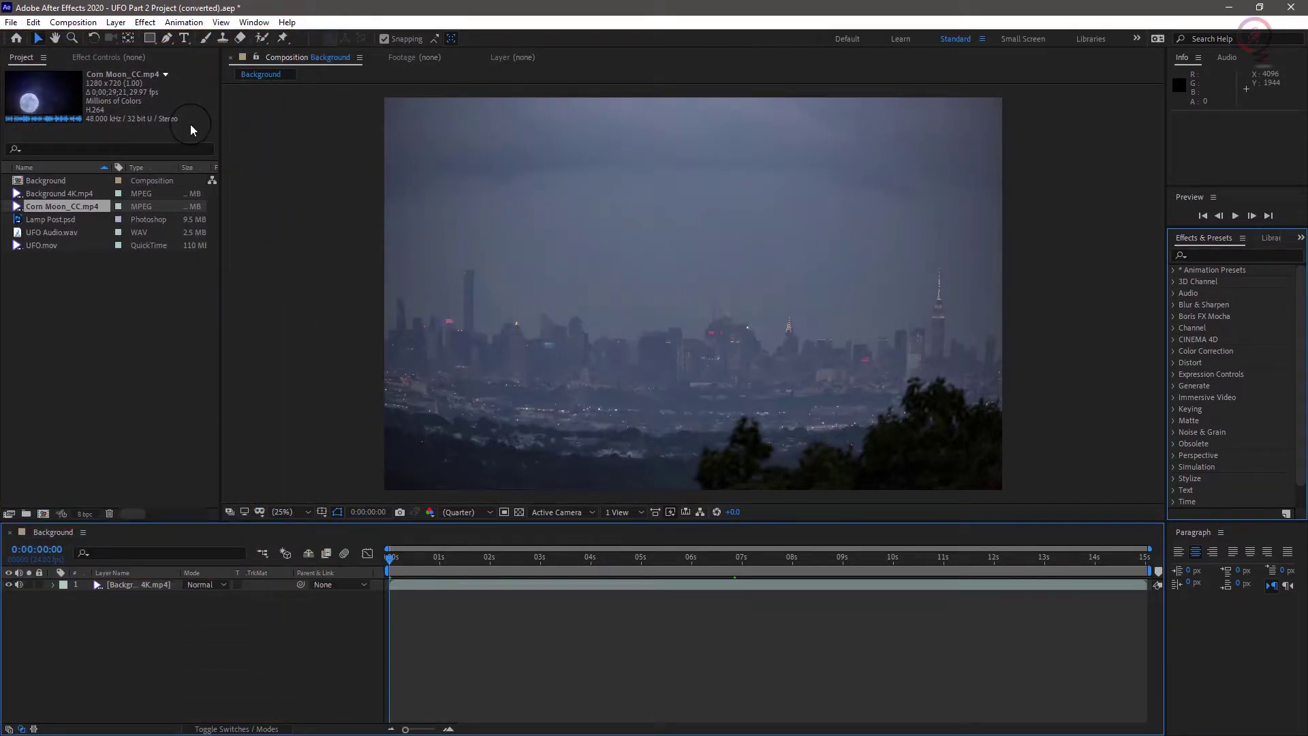
Step: Add Corn Moon_CC.mp4 to the Background comp, scale it proportionally to about 53%, and centre it
{"action": "left_click_drag", "start_coordinate": [32, 208], "coordinate": [726, 256]}
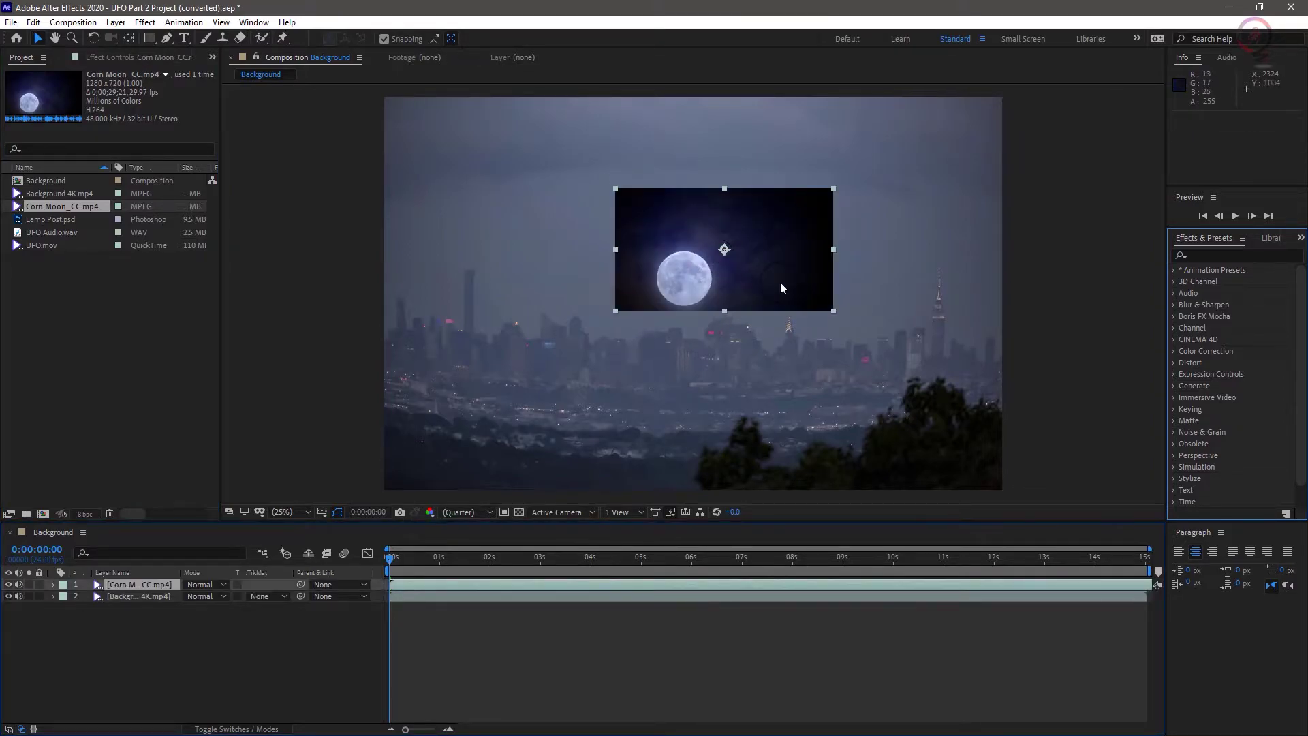
{"action": "left_click_drag", "start_coordinate": [833, 312], "coordinate": [784, 290]}
{"action": "key", "text": "shift"}
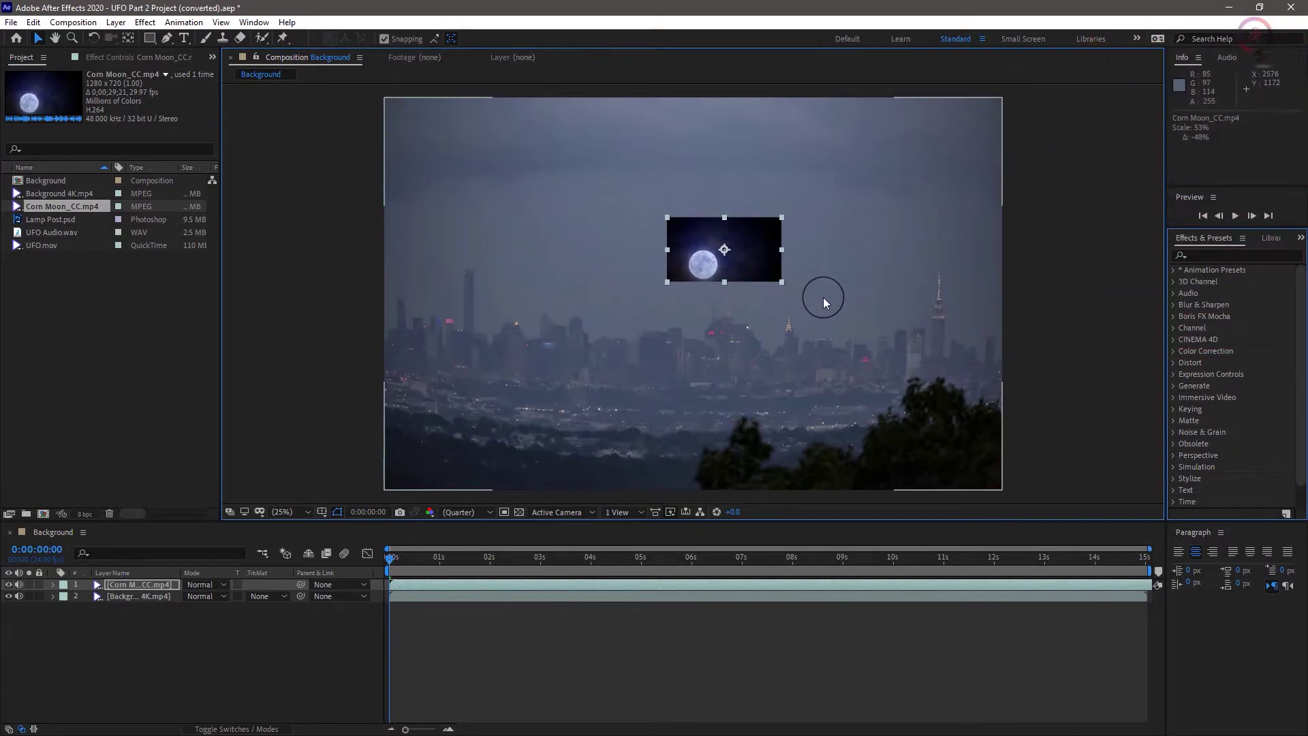
{"action": "left_click", "coordinate": [706, 266]}
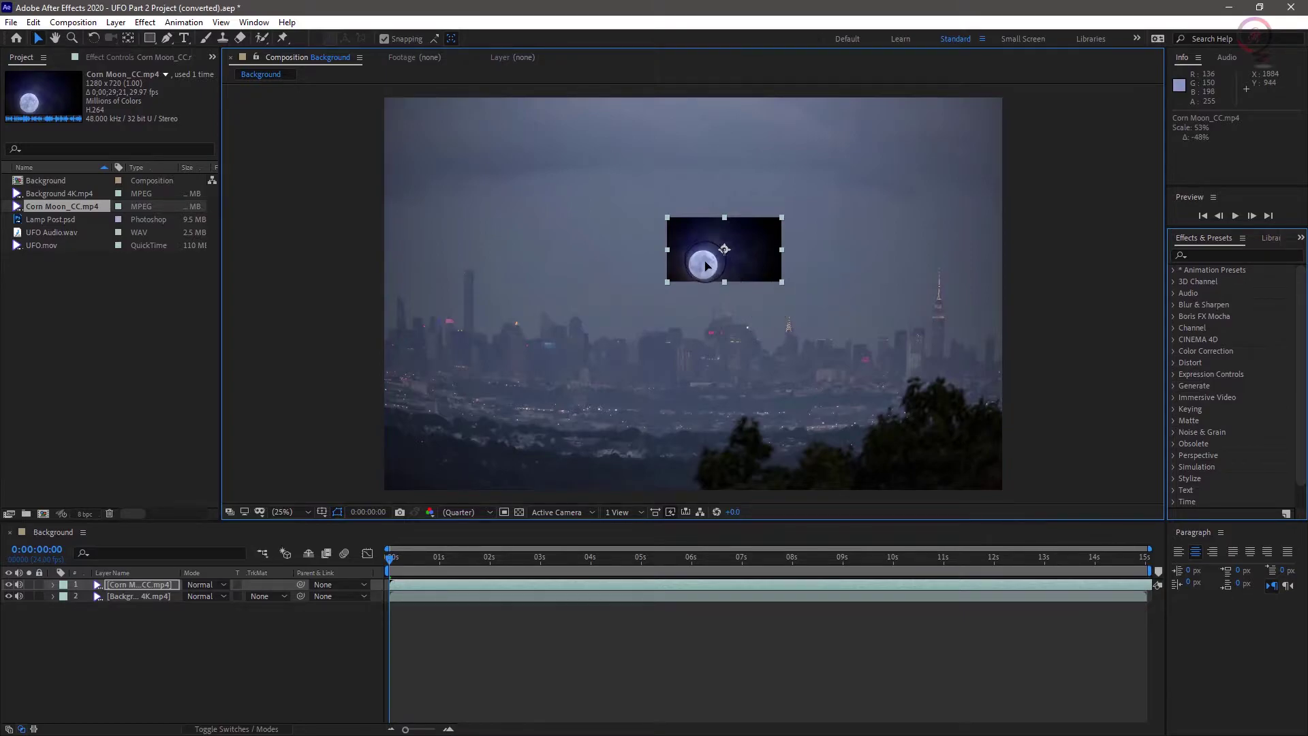
{"action": "left_click_drag", "start_coordinate": [706, 266], "coordinate": [620, 298]}
Step: Set the comp viewer to 100% magnification and pan to frame the moon clip
{"action": "key", "text": "slash"}
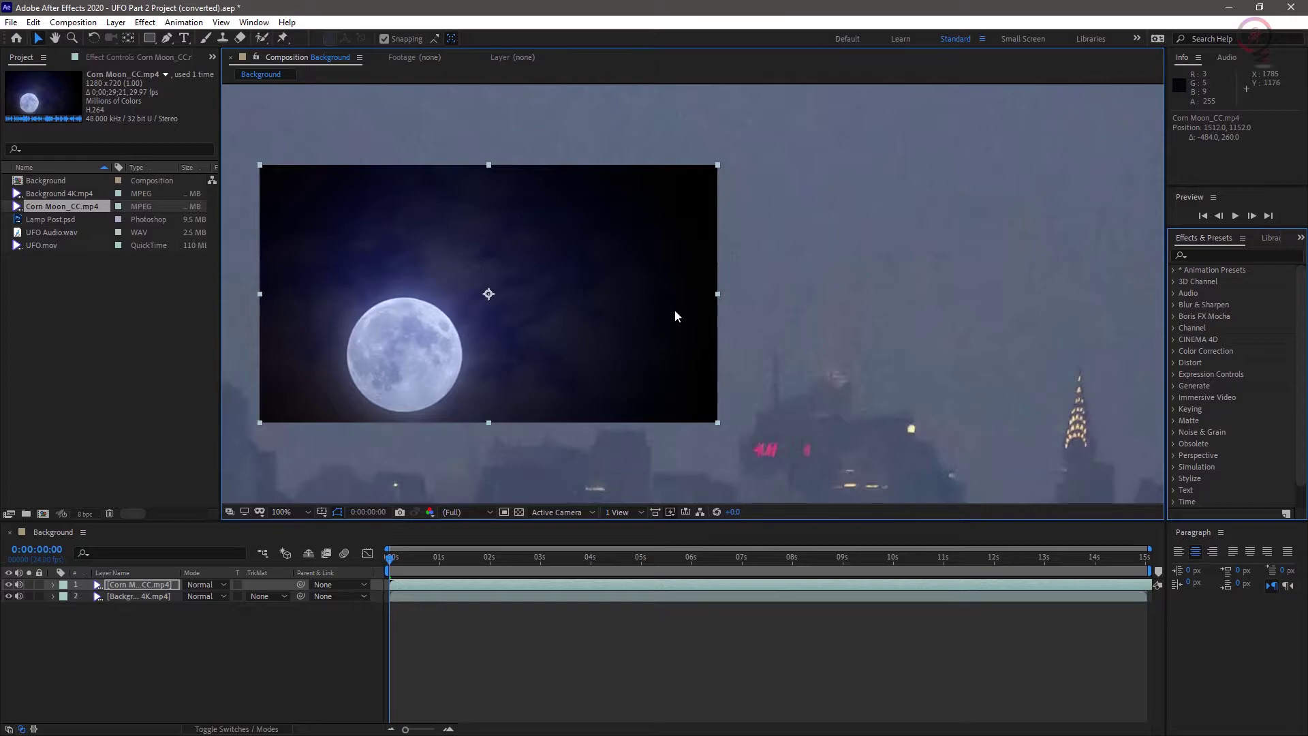
{"action": "key", "text": "ctrl+plus"}
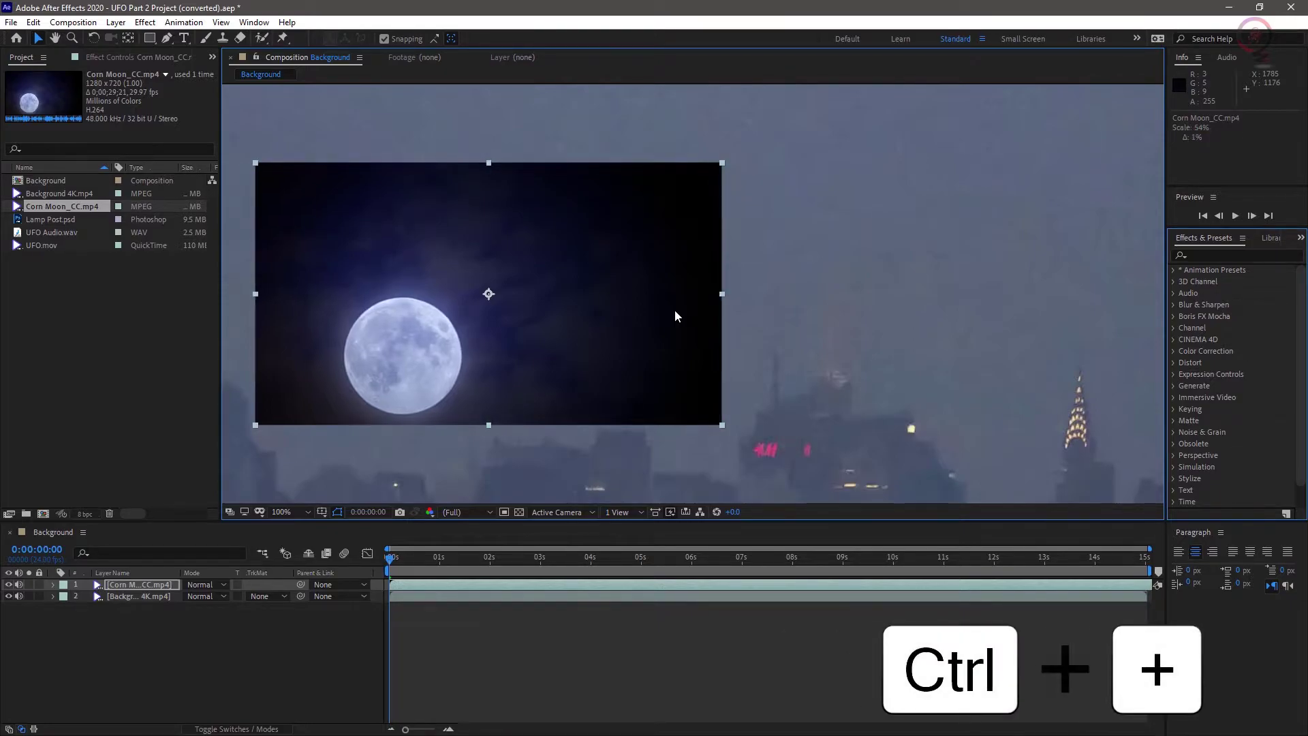
{"action": "key", "text": "ctrl+minus"}
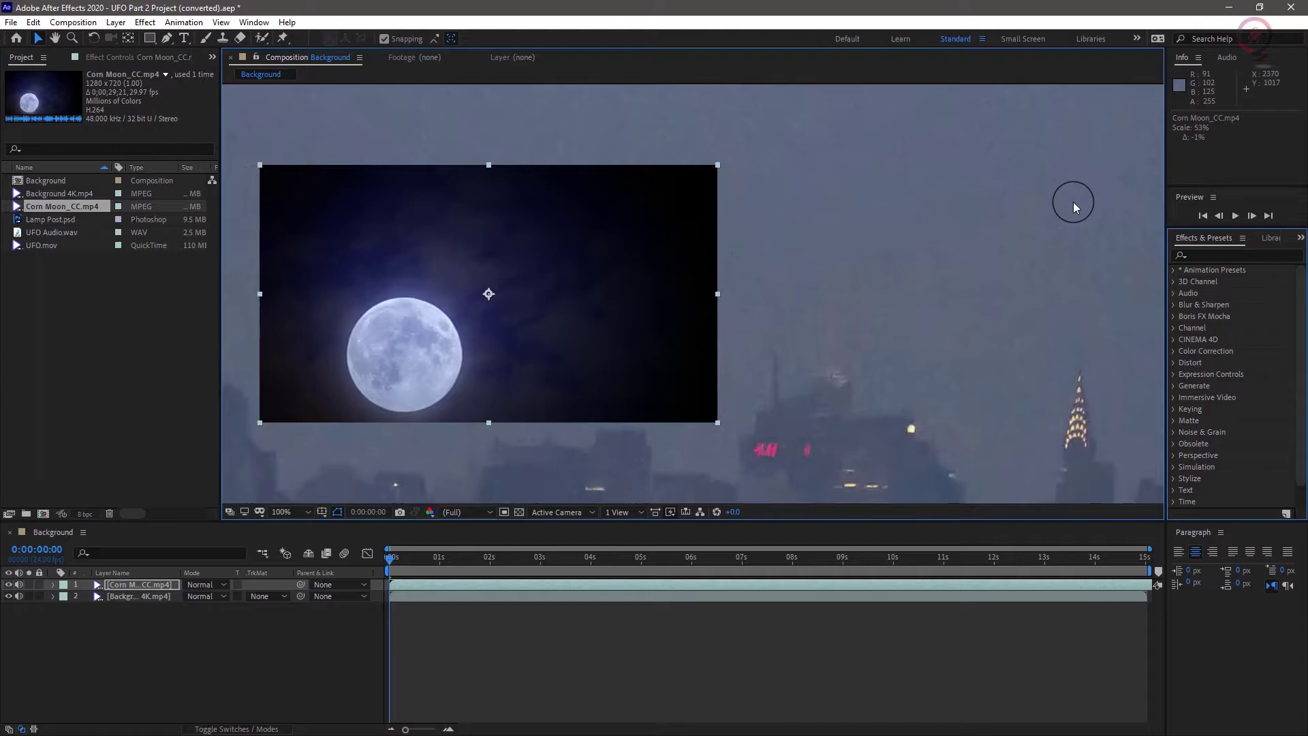
{"action": "left_click", "coordinate": [299, 514]}
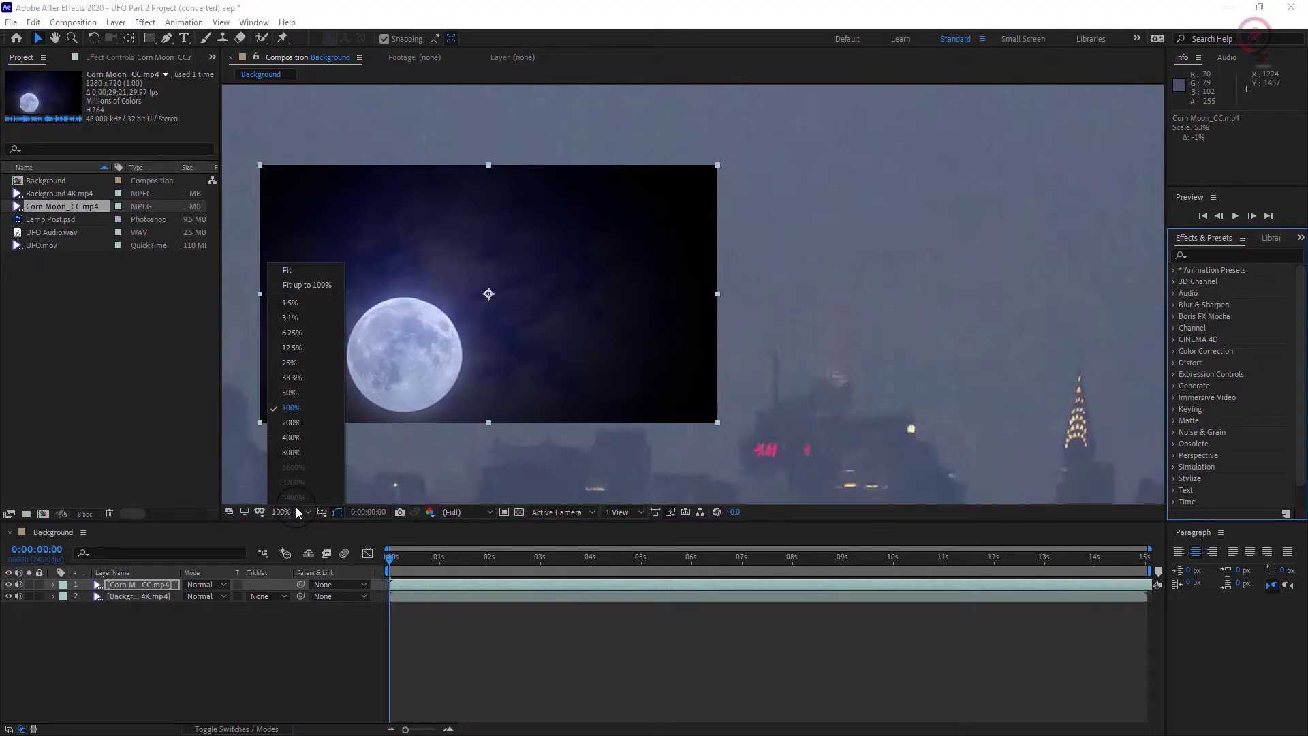
{"action": "left_click", "coordinate": [304, 513]}
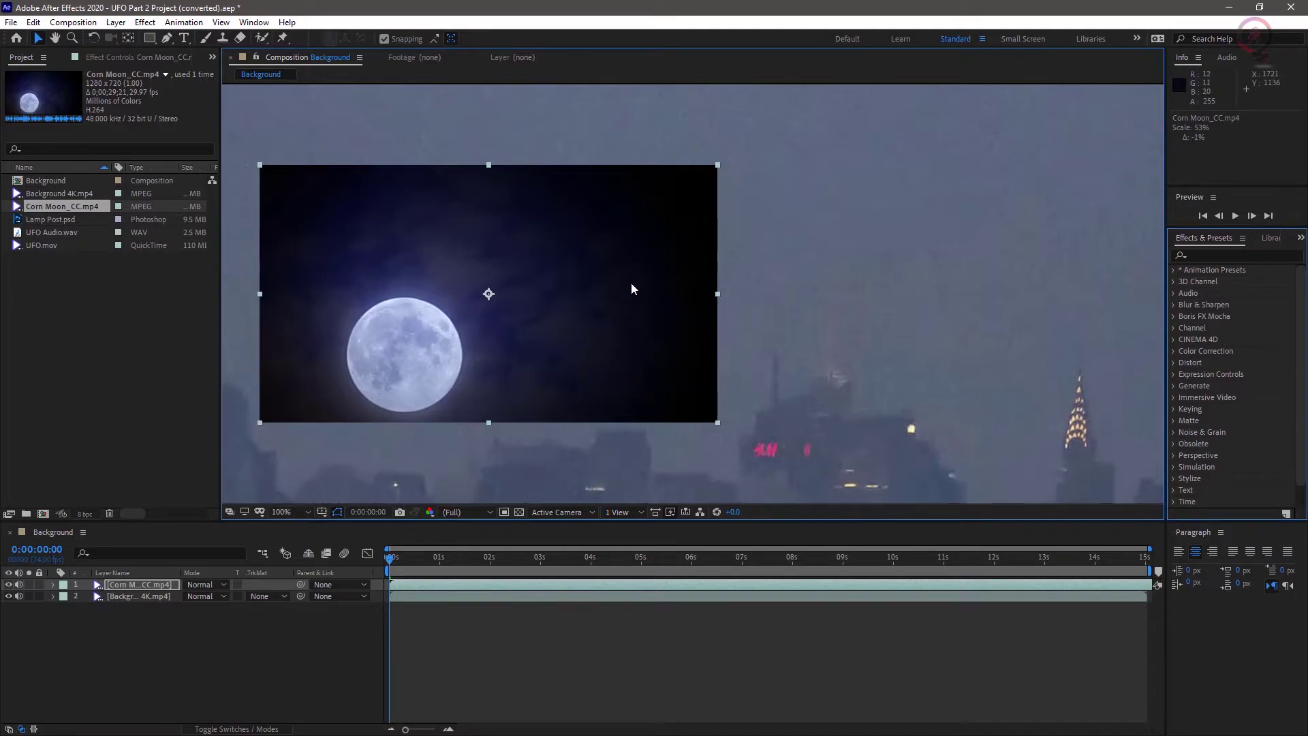
{"action": "key", "text": "space"}
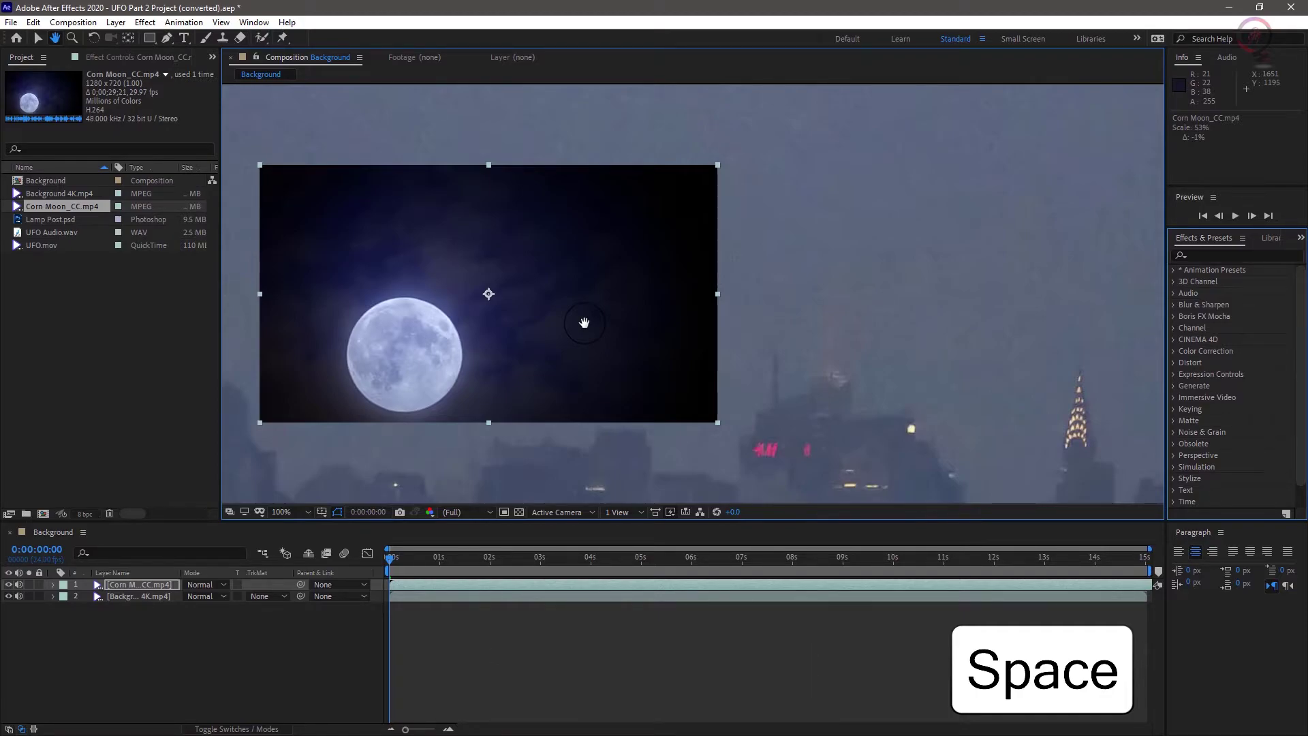
{"action": "left_click_drag", "start_coordinate": [583, 323], "coordinate": [765, 310]}
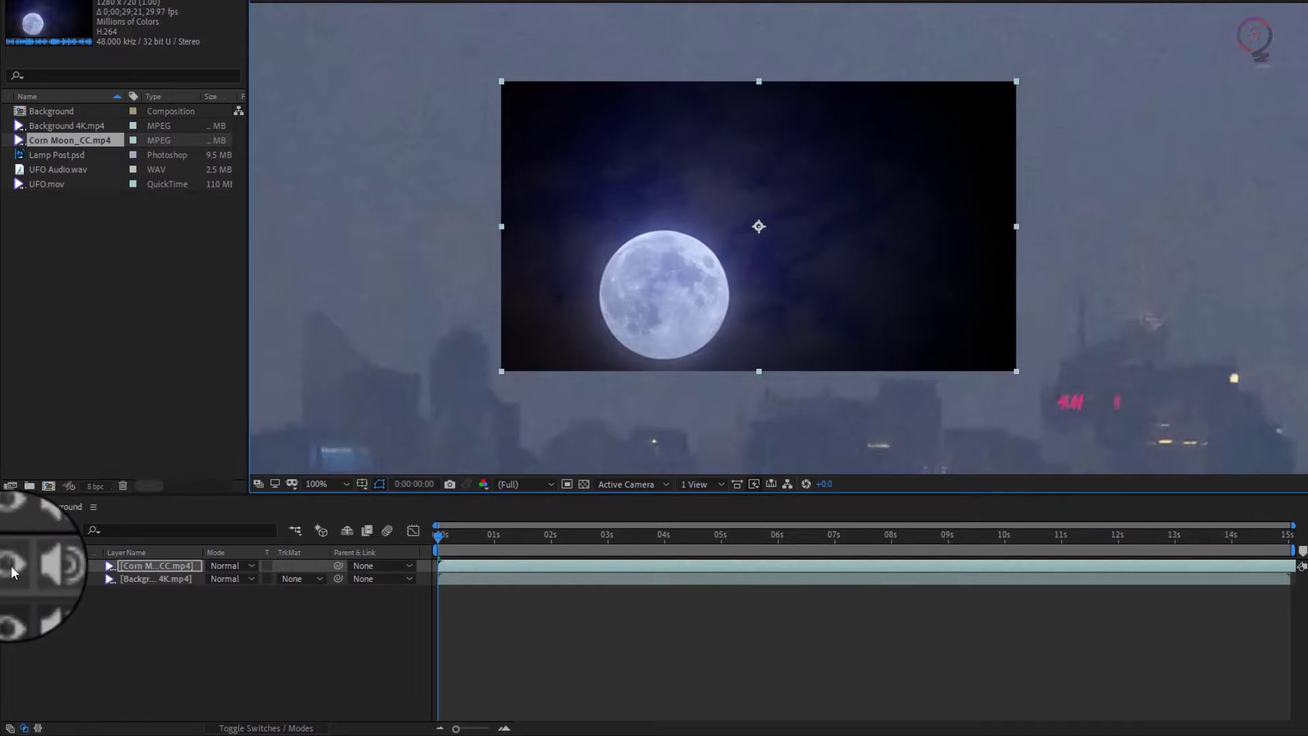
{"action": "left_click", "coordinate": [10, 566]}
{"action": "left_click", "coordinate": [10, 567]}
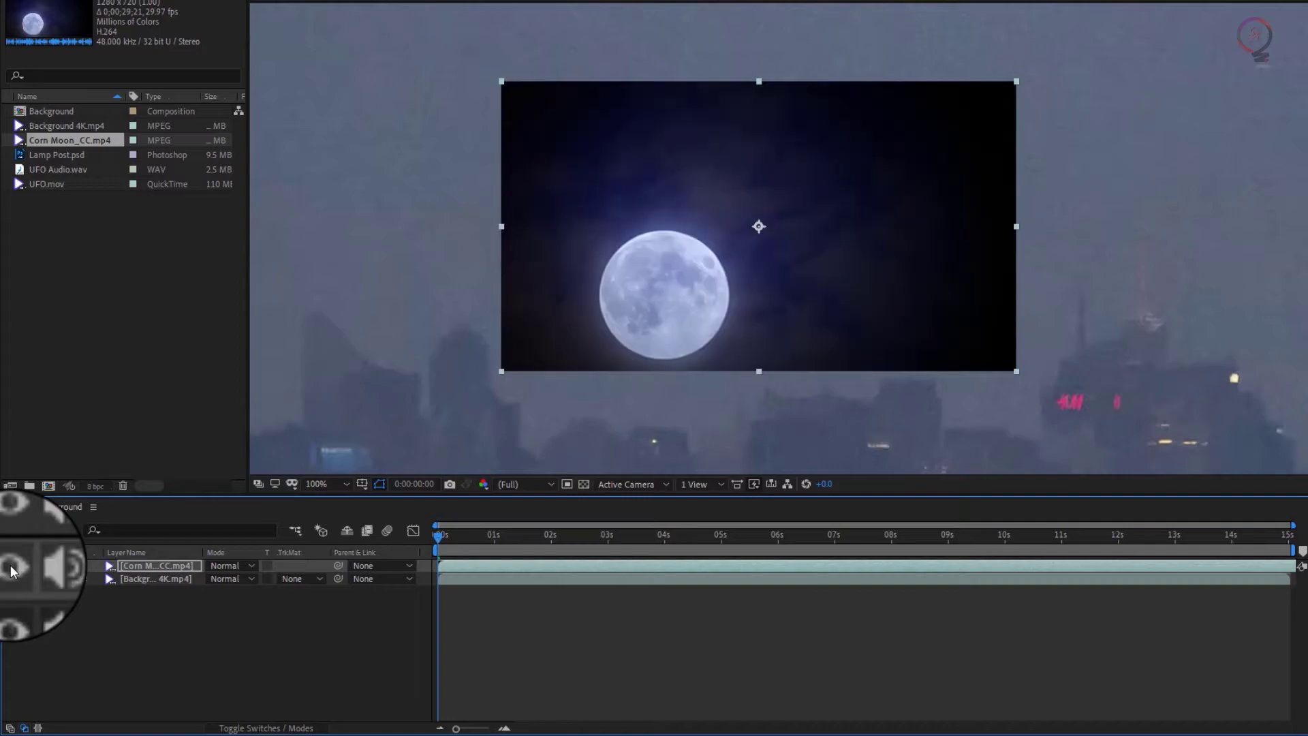
{"action": "left_click", "coordinate": [10, 567]}
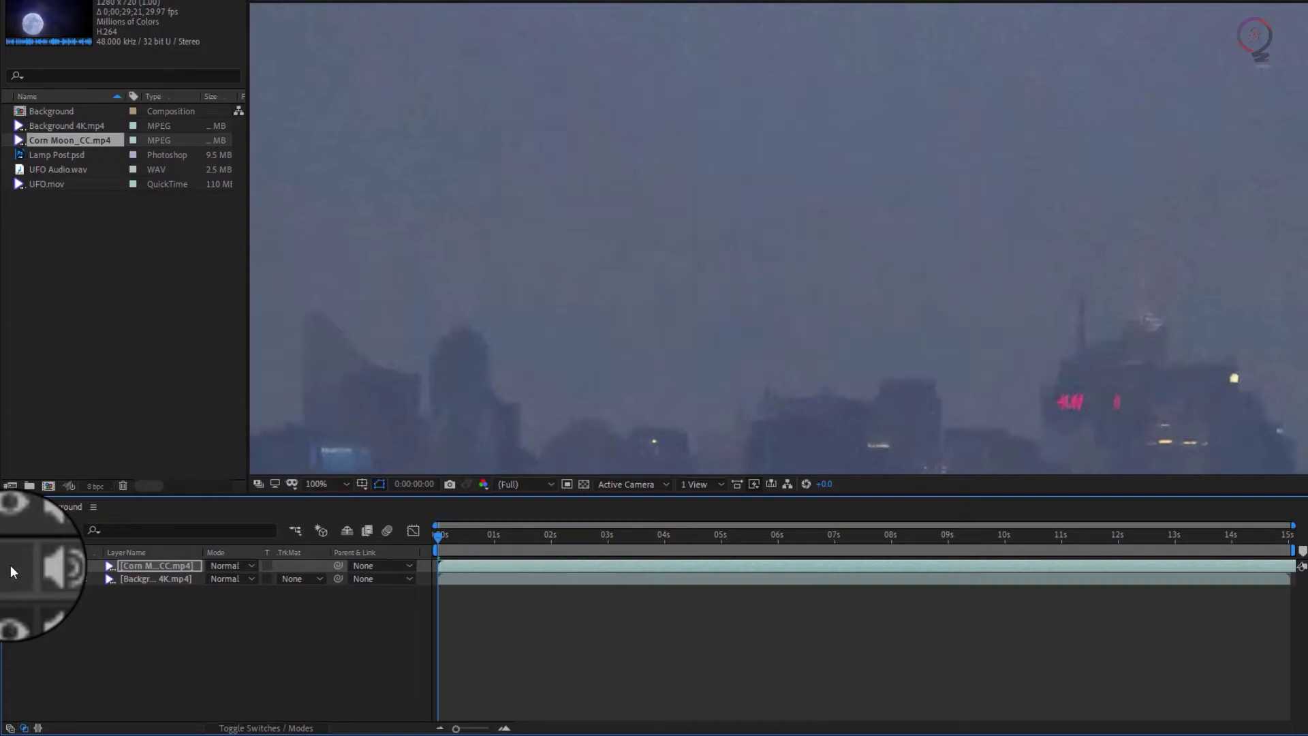
{"action": "left_click", "coordinate": [10, 566]}
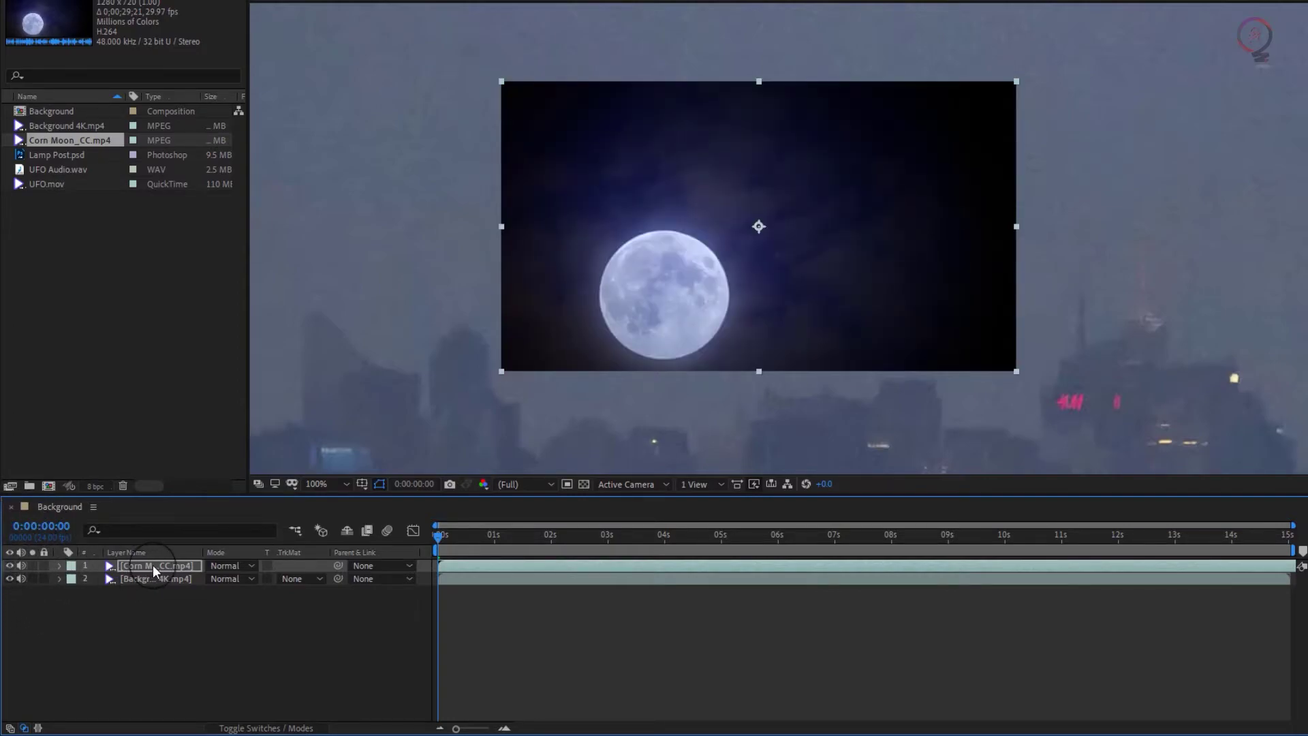
{"action": "mouse_move", "coordinate": [152, 566]}
{"action": "left_mouse_down"}
{"action": "mouse_move", "coordinate": [154, 590]}
{"action": "mouse_move", "coordinate": [165, 564]}
{"action": "left_mouse_up"}
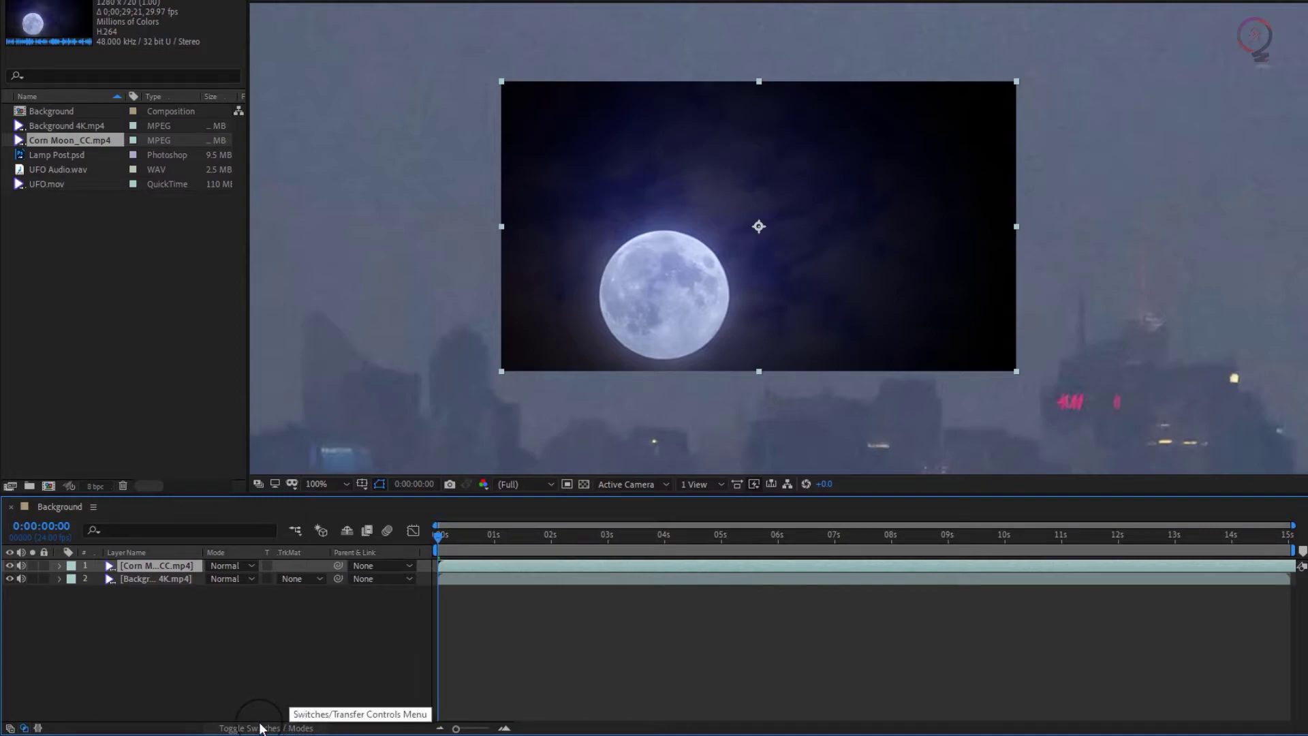
{"action": "left_click", "coordinate": [259, 728]}
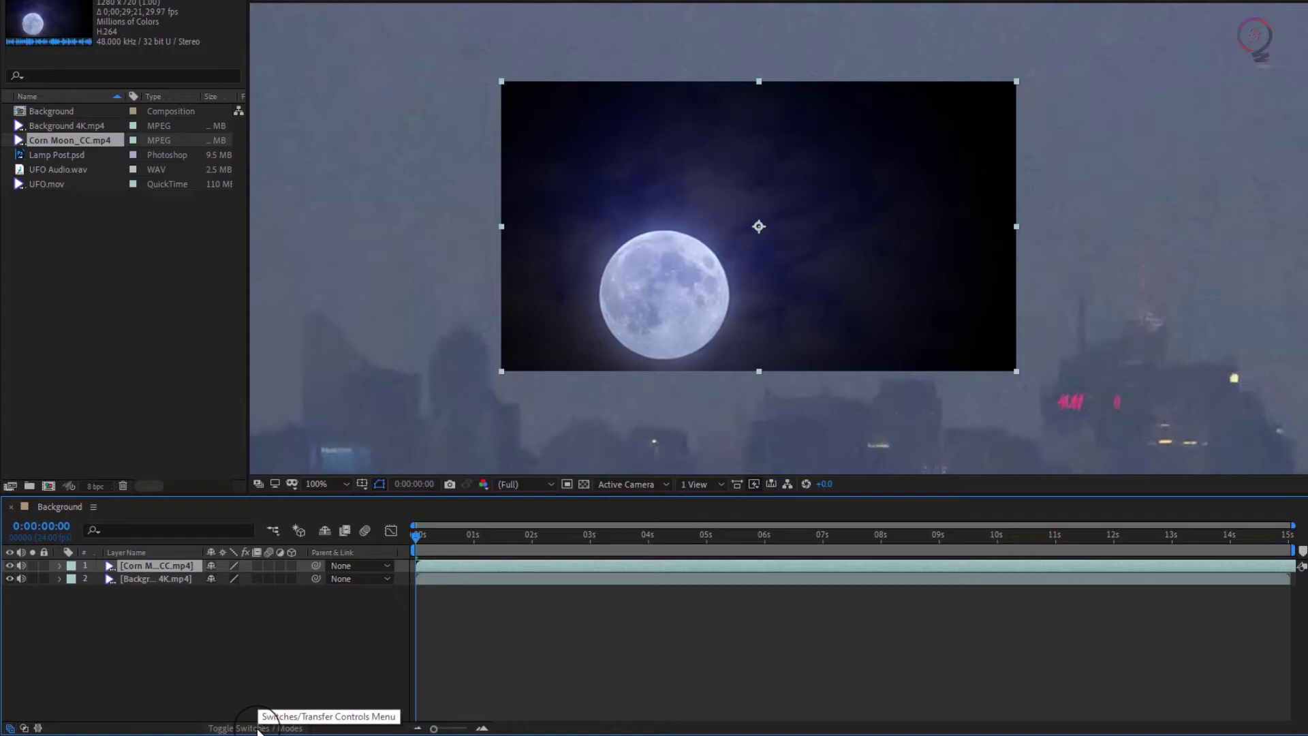
{"action": "left_click", "coordinate": [259, 728]}
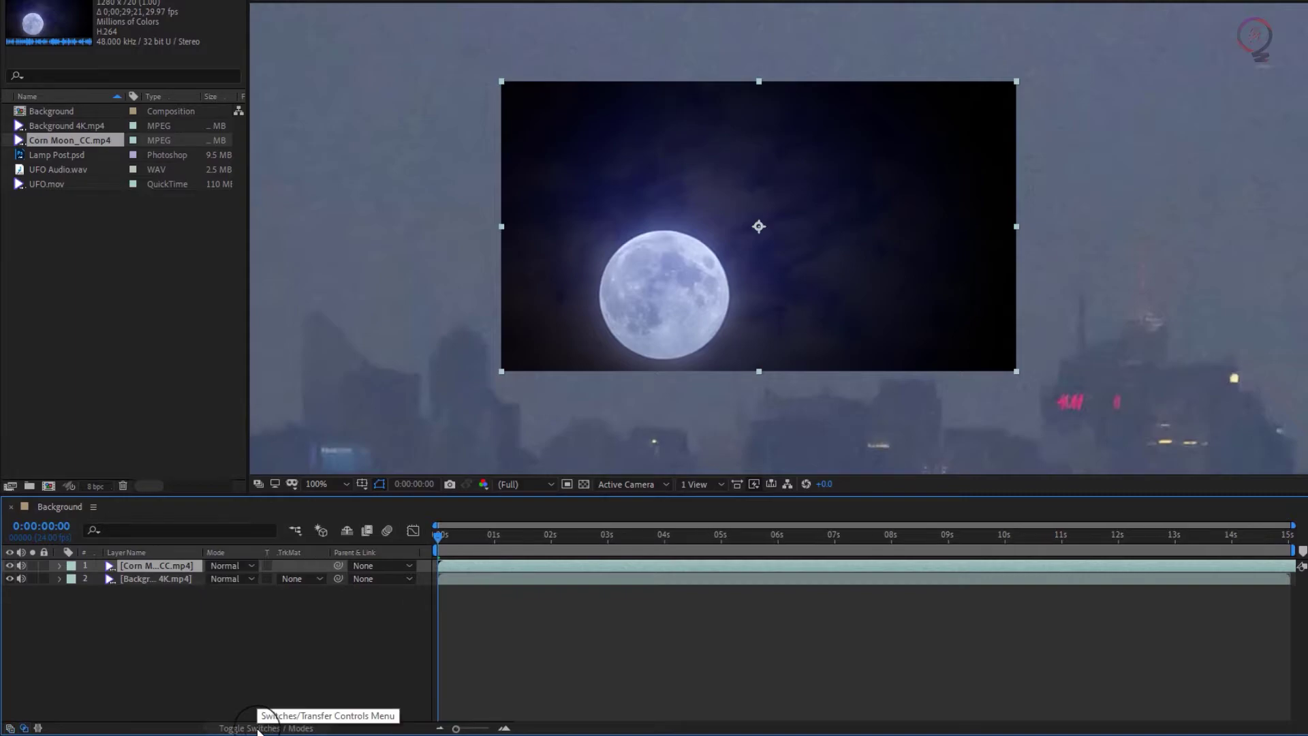
{"action": "left_click", "coordinate": [246, 569]}
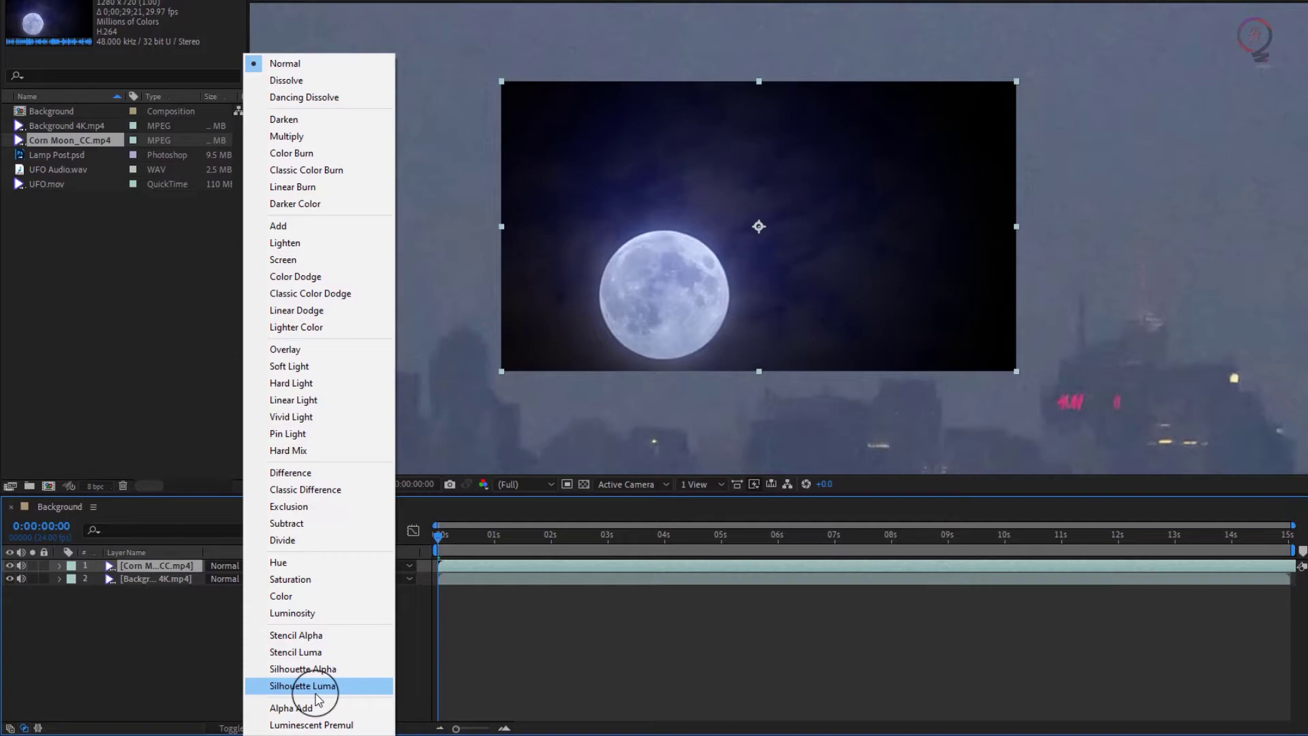
{"action": "key", "text": "Escape"}
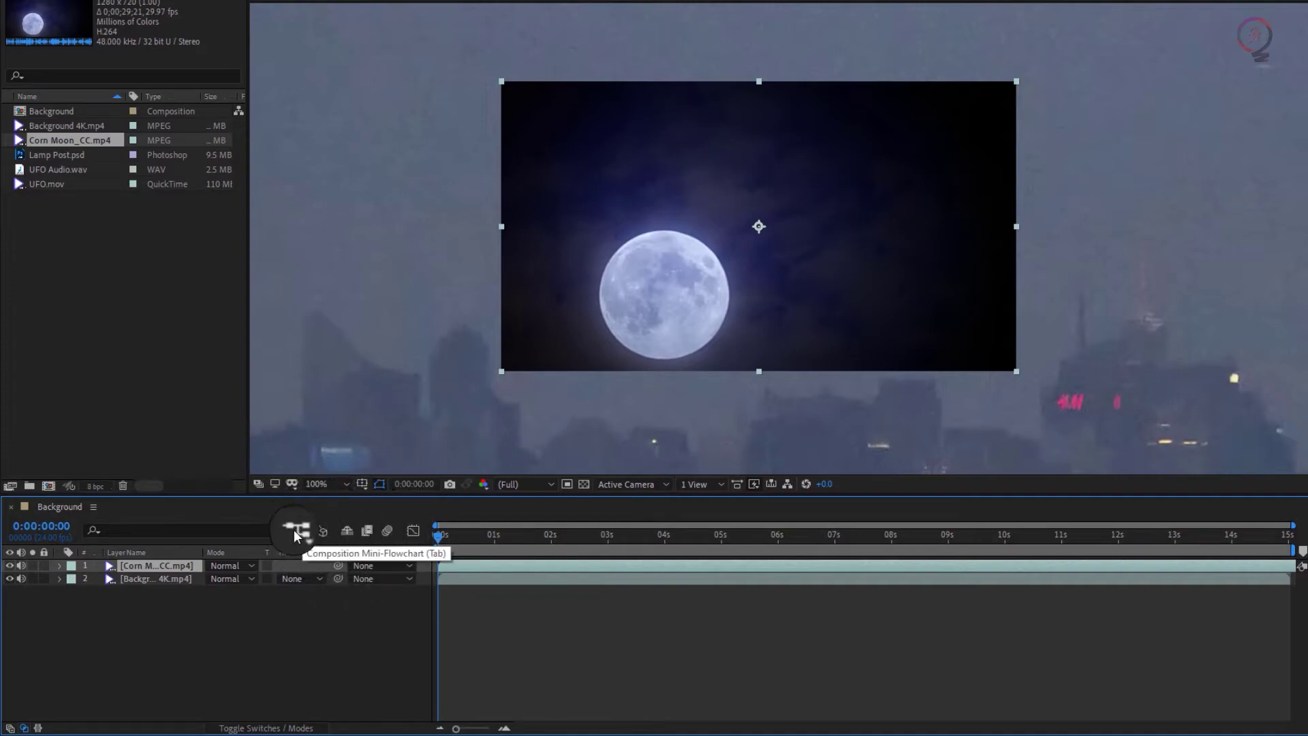
Step: Expand the moon layer's Transform group, showing Scale 52.5% and Opacity 100%
{"action": "left_click", "coordinate": [60, 566]}
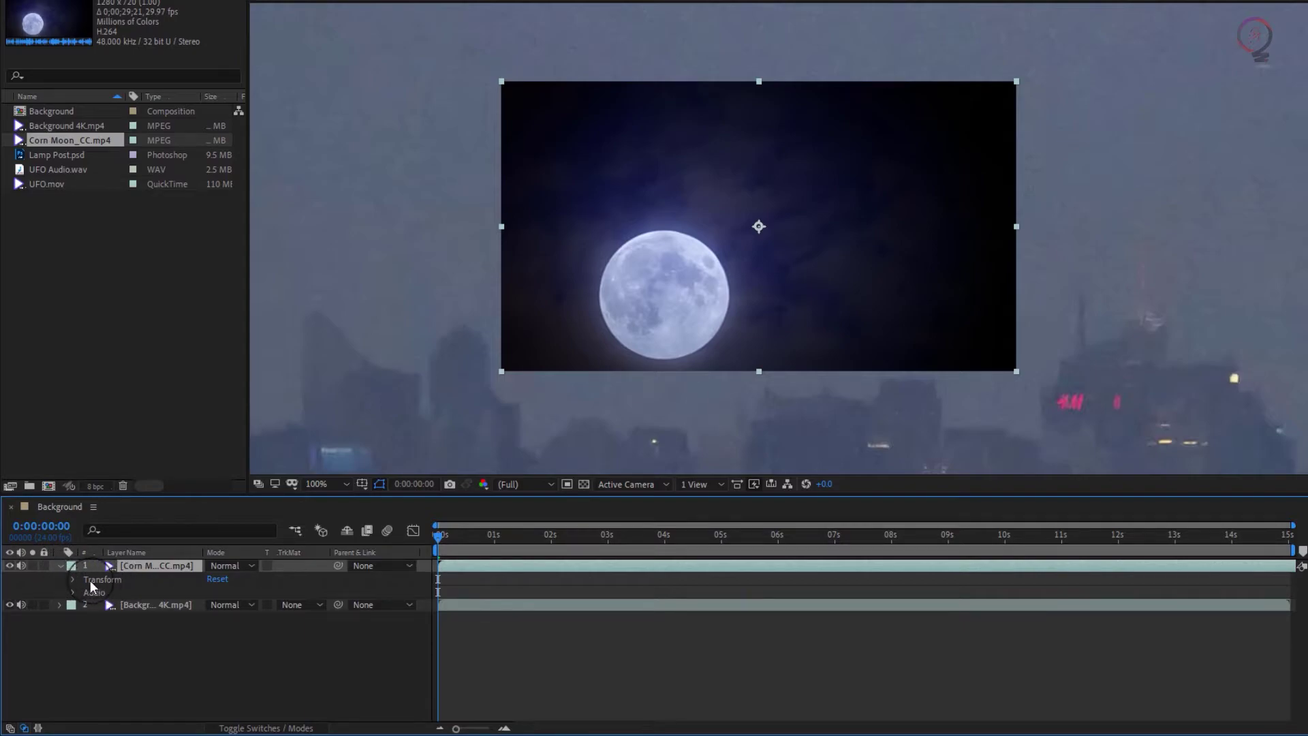
{"action": "left_click", "coordinate": [73, 578]}
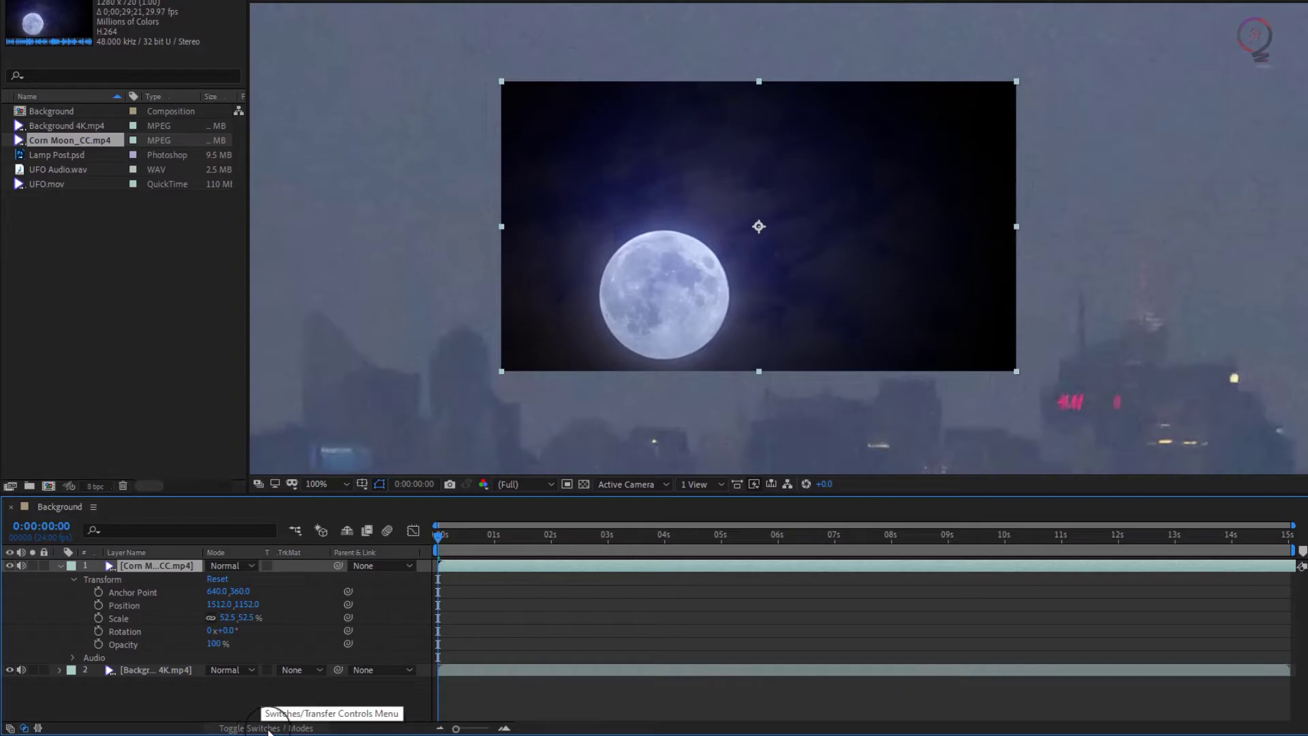
Step: Set the Corn Moon layer's blending mode to Classic Color Dodge
{"action": "left_click", "coordinate": [250, 566]}
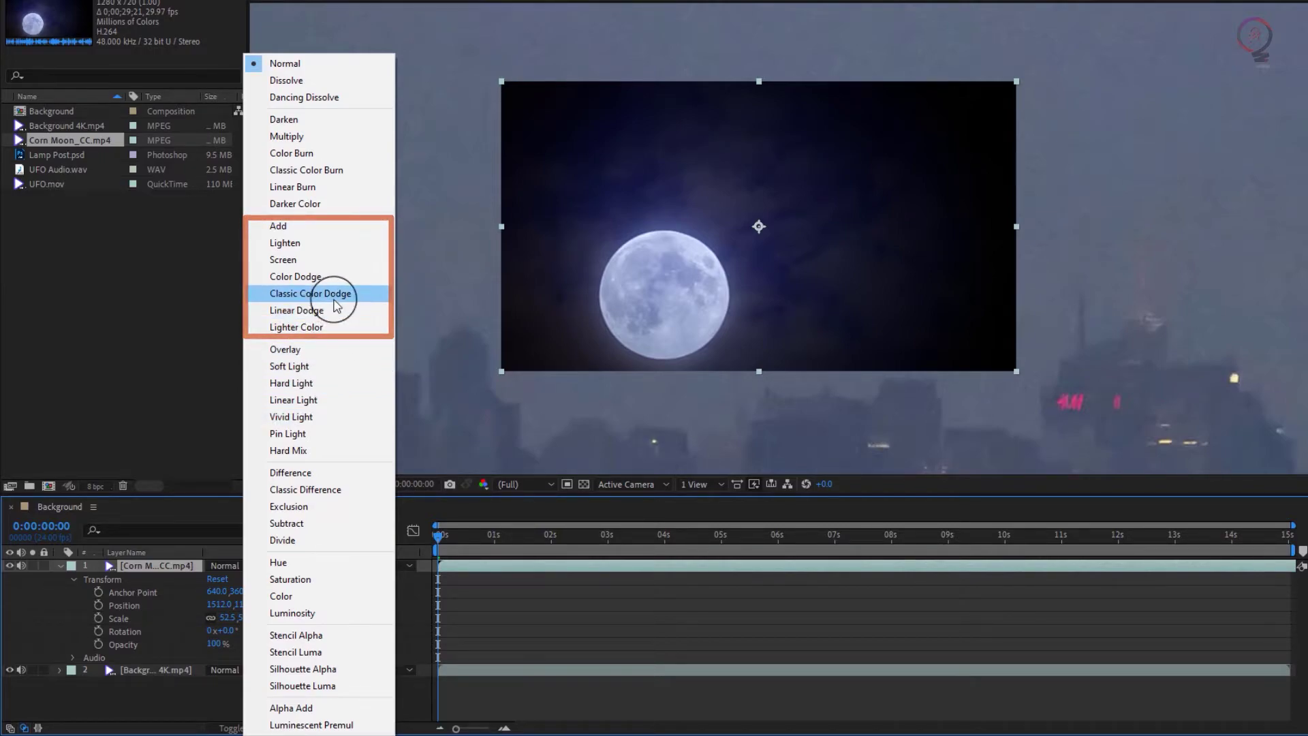
{"action": "left_click", "coordinate": [373, 295]}
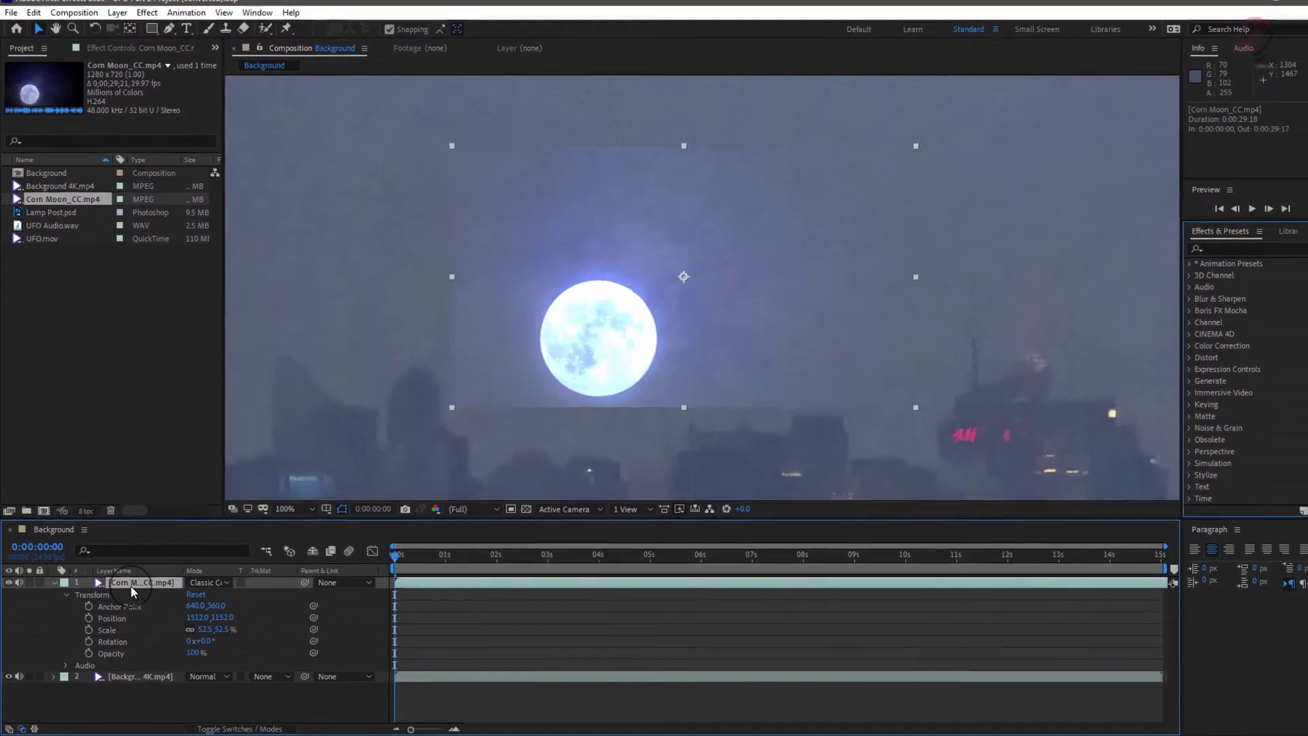
Step: Draw a rectangular mask around the moon with the Rectangle tool
{"action": "left_click", "coordinate": [150, 38]}
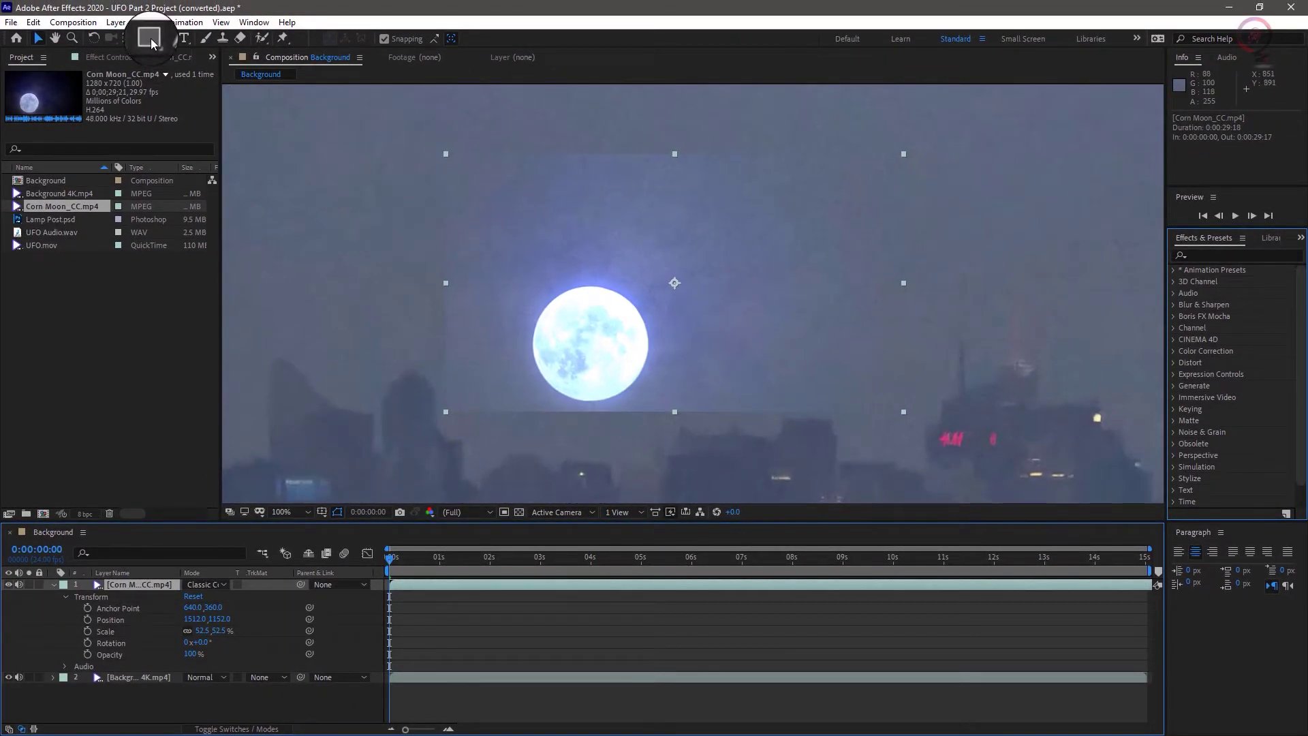
{"action": "left_click", "coordinate": [433, 207]}
{"action": "left_click_drag", "start_coordinate": [442, 226], "coordinate": [959, 372]}
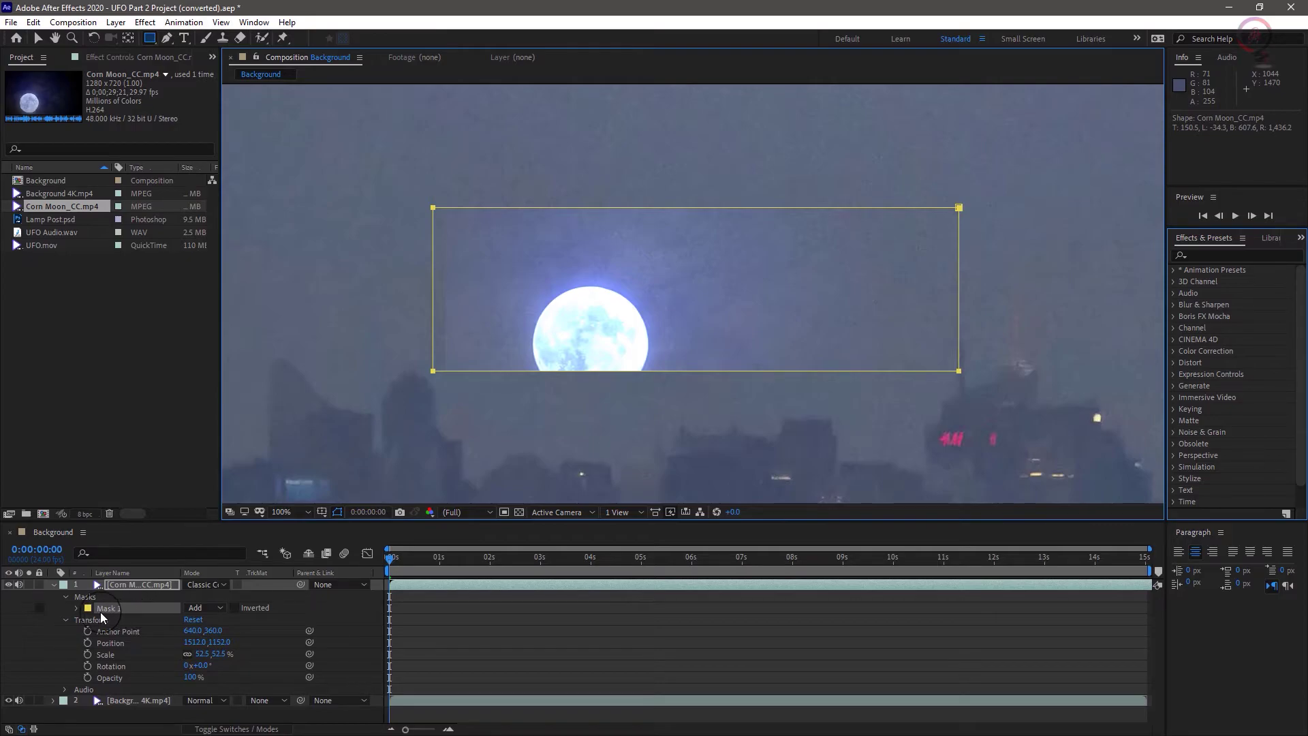
Step: Set Mask 1's feather on the moon layer to 180 pixels
{"action": "left_click", "coordinate": [75, 608]}
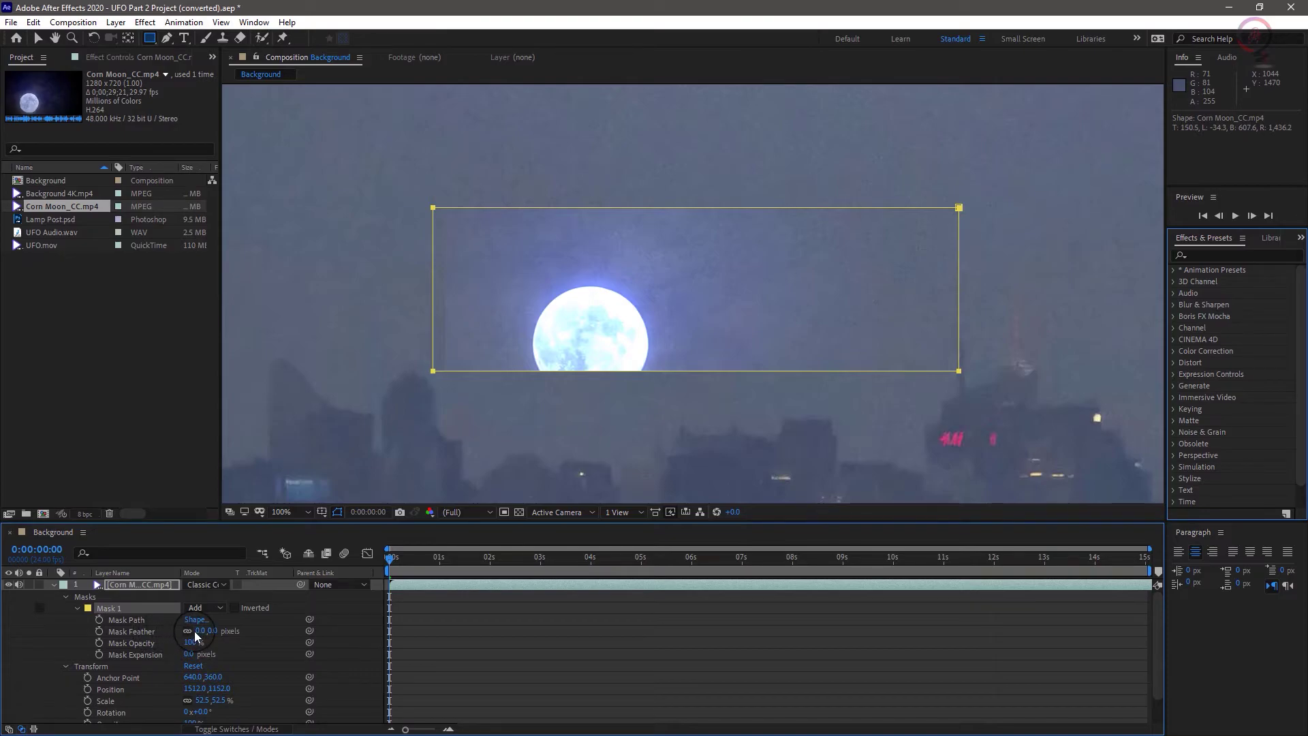
{"action": "left_click_drag", "start_coordinate": [201, 630], "coordinate": [329, 637]}
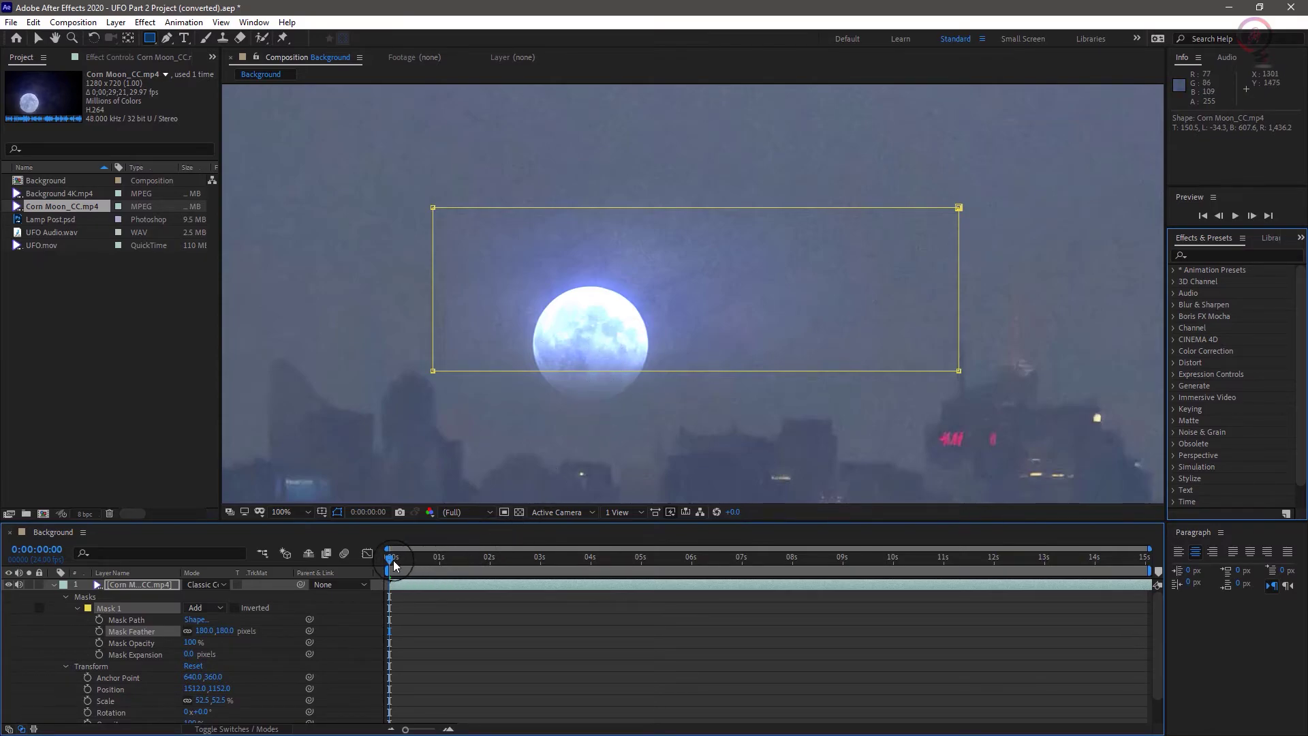
Step: Preview the composition, then park the time indicator at 0:00:03:02
{"action": "key", "text": "space"}
{"action": "key", "text": "space"}
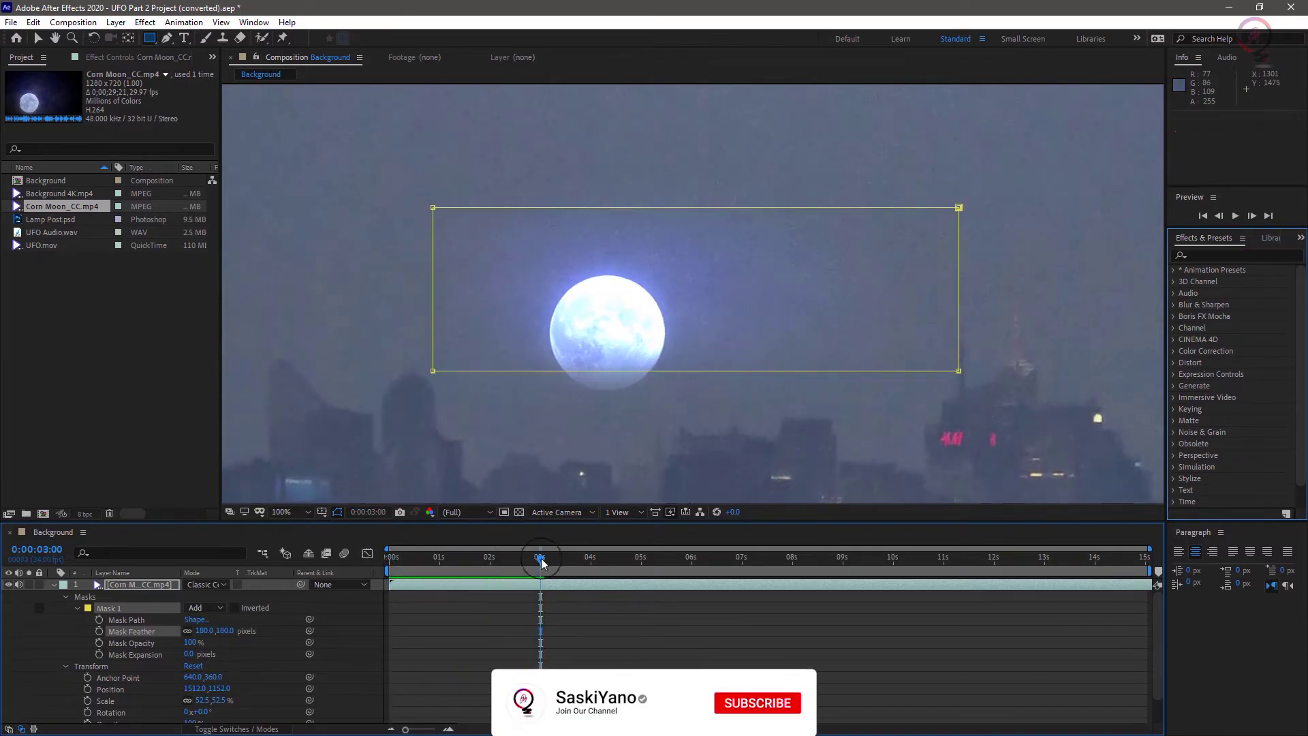
{"action": "left_click_drag", "start_coordinate": [392, 561], "coordinate": [545, 565]}
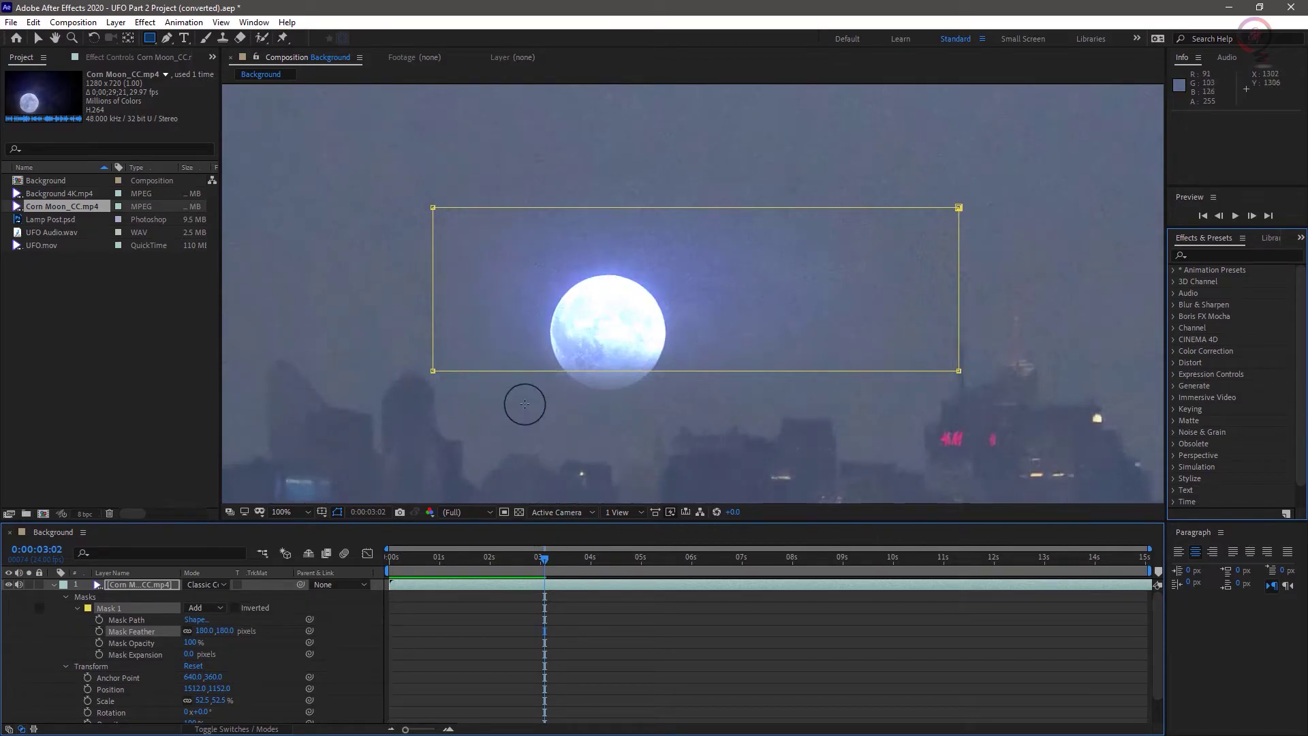
Step: Enlarge the timeline layer list and reduce the moon layer's opacity to 57%
{"action": "left_click_drag", "start_coordinate": [115, 526], "coordinate": [126, 465]}
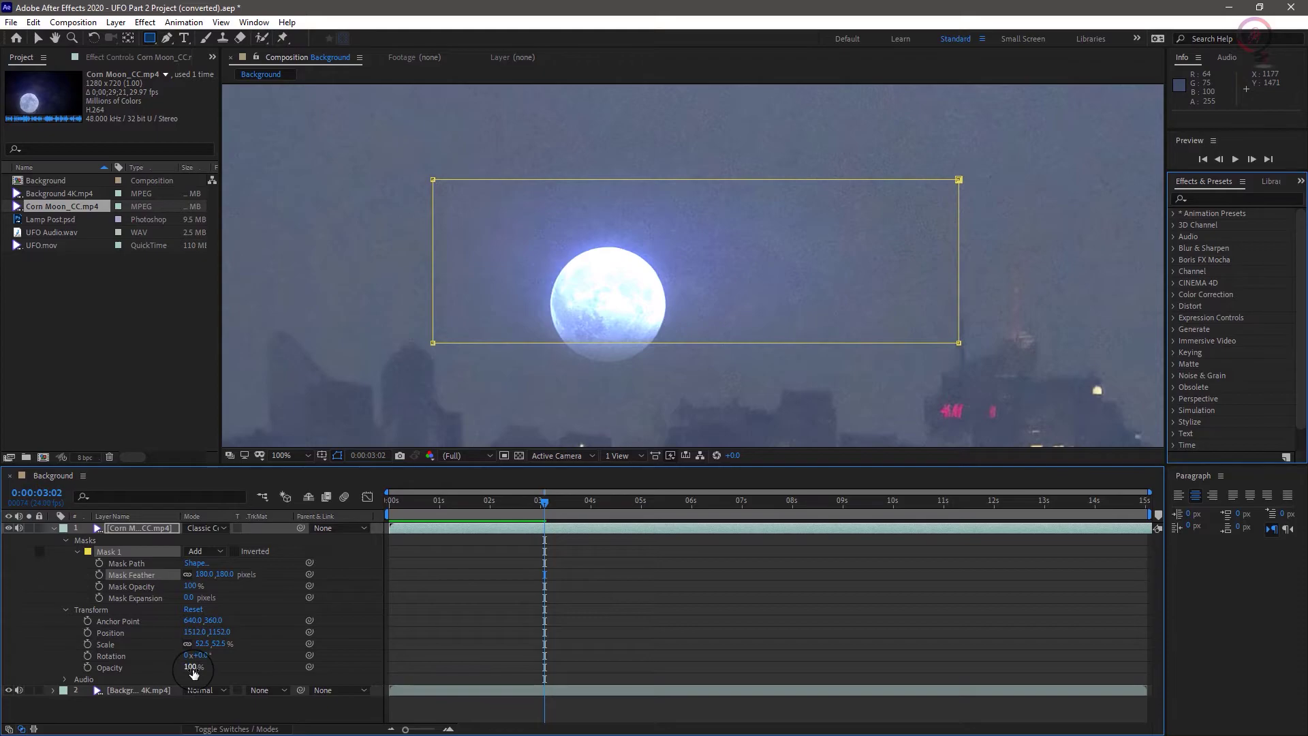
{"action": "mouse_move", "coordinate": [193, 673]}
{"action": "left_mouse_down"}
{"action": "mouse_move", "coordinate": [155, 672]}
{"action": "mouse_move", "coordinate": [204, 671]}
{"action": "left_mouse_up"}
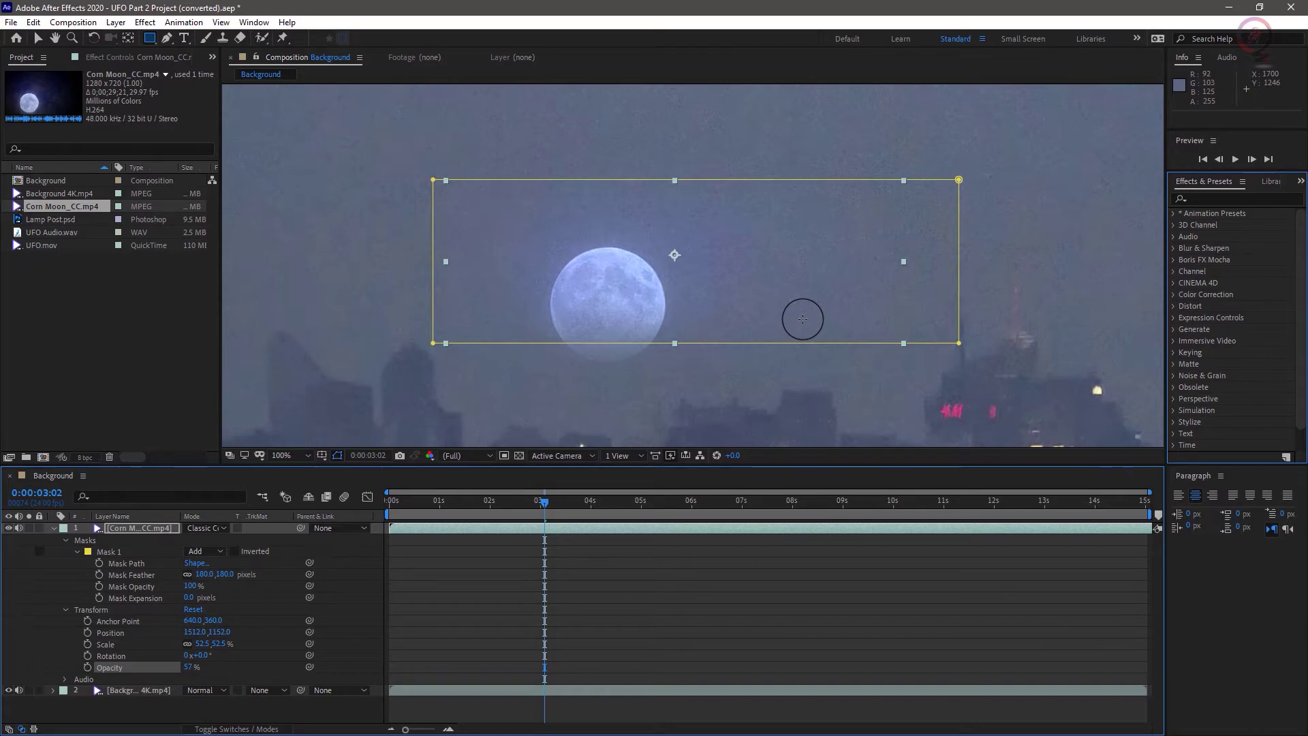
Step: Browse the Effect menu's category submenus, including Color Correction, Noise & Grain and Simulation
{"action": "left_click", "coordinate": [144, 22]}
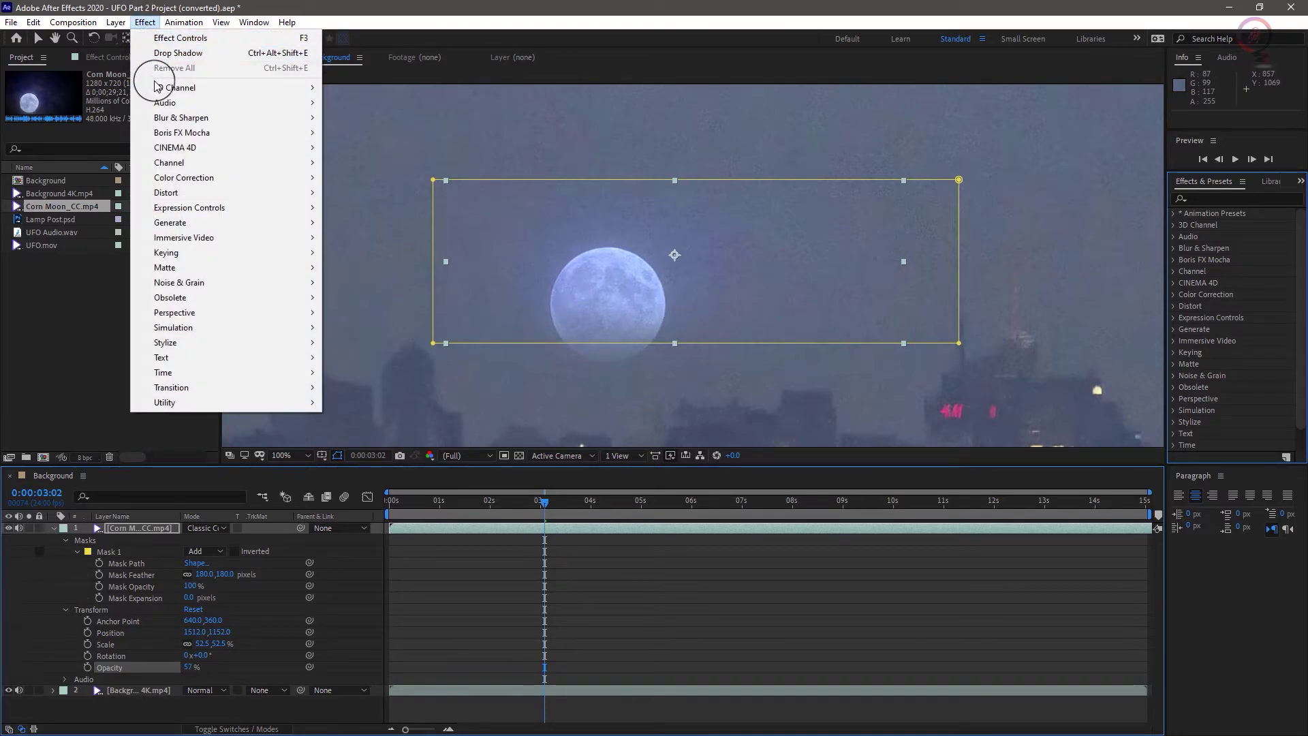
{"action": "mouse_move", "coordinate": [162, 105]}
{"action": "mouse_move", "coordinate": [183, 180]}
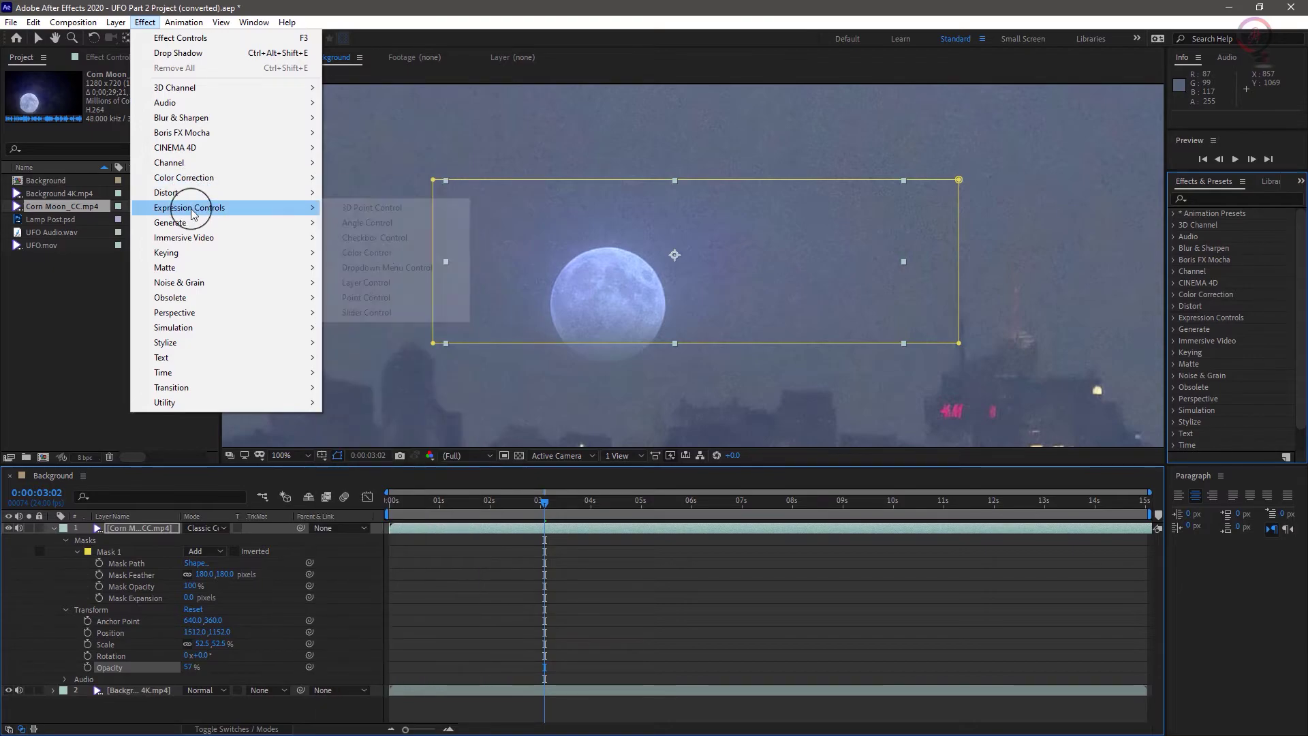
{"action": "mouse_move", "coordinate": [192, 243]}
{"action": "mouse_move", "coordinate": [202, 289]}
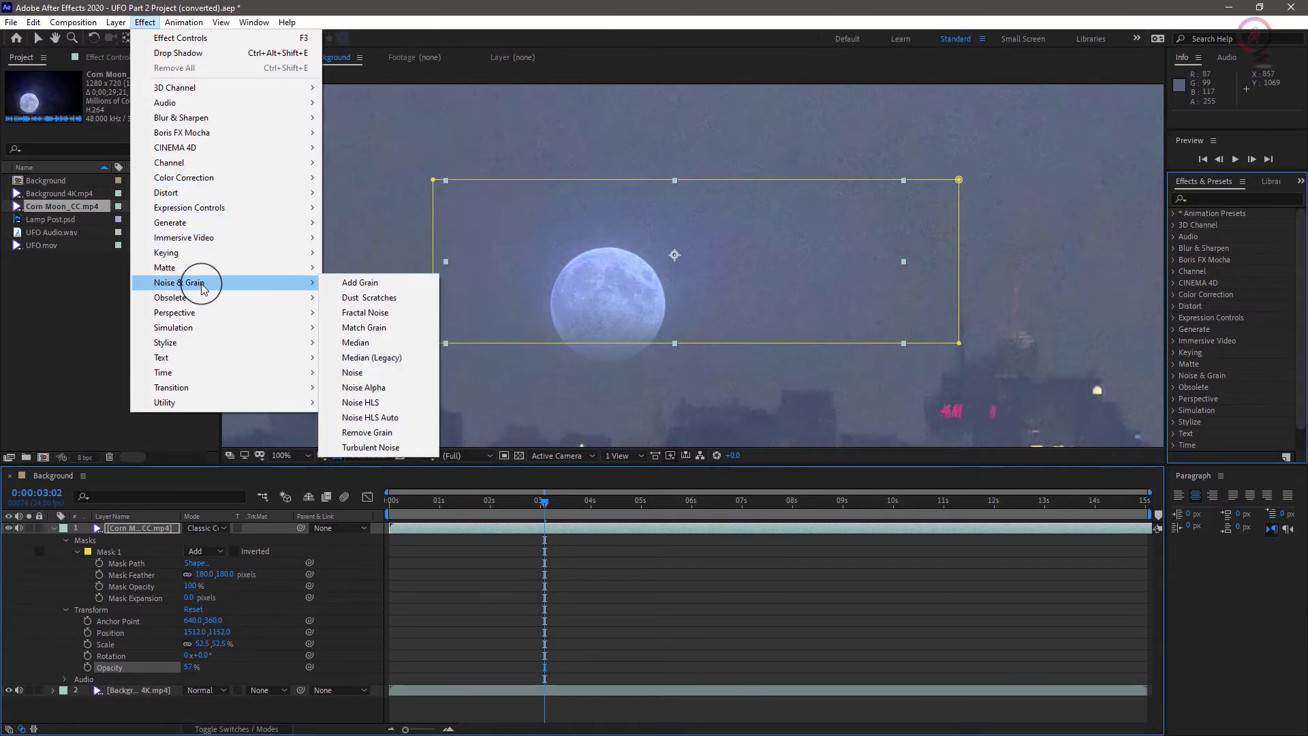
{"action": "mouse_move", "coordinate": [218, 328]}
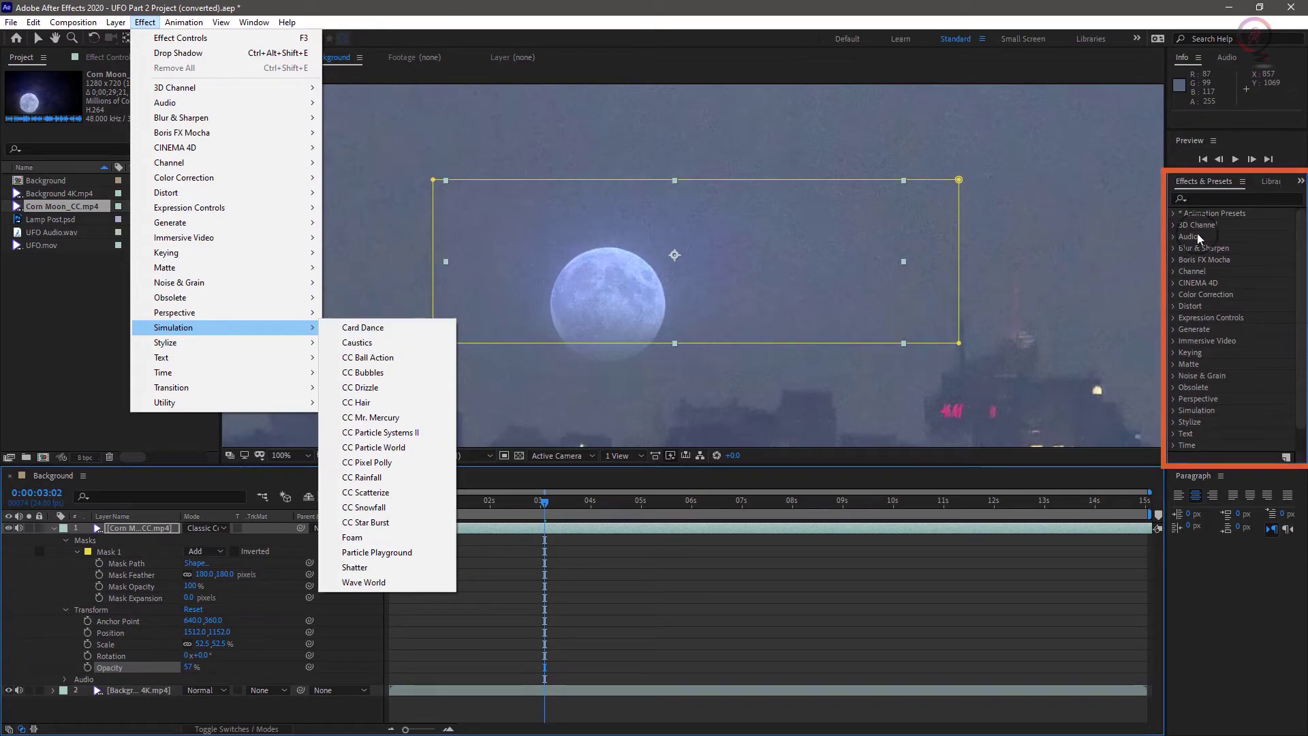
Step: Search Effects & Presets for 'levels' and apply Levels to the Corn Moon_CC.mp4 layer
{"action": "left_click", "coordinate": [1210, 196]}
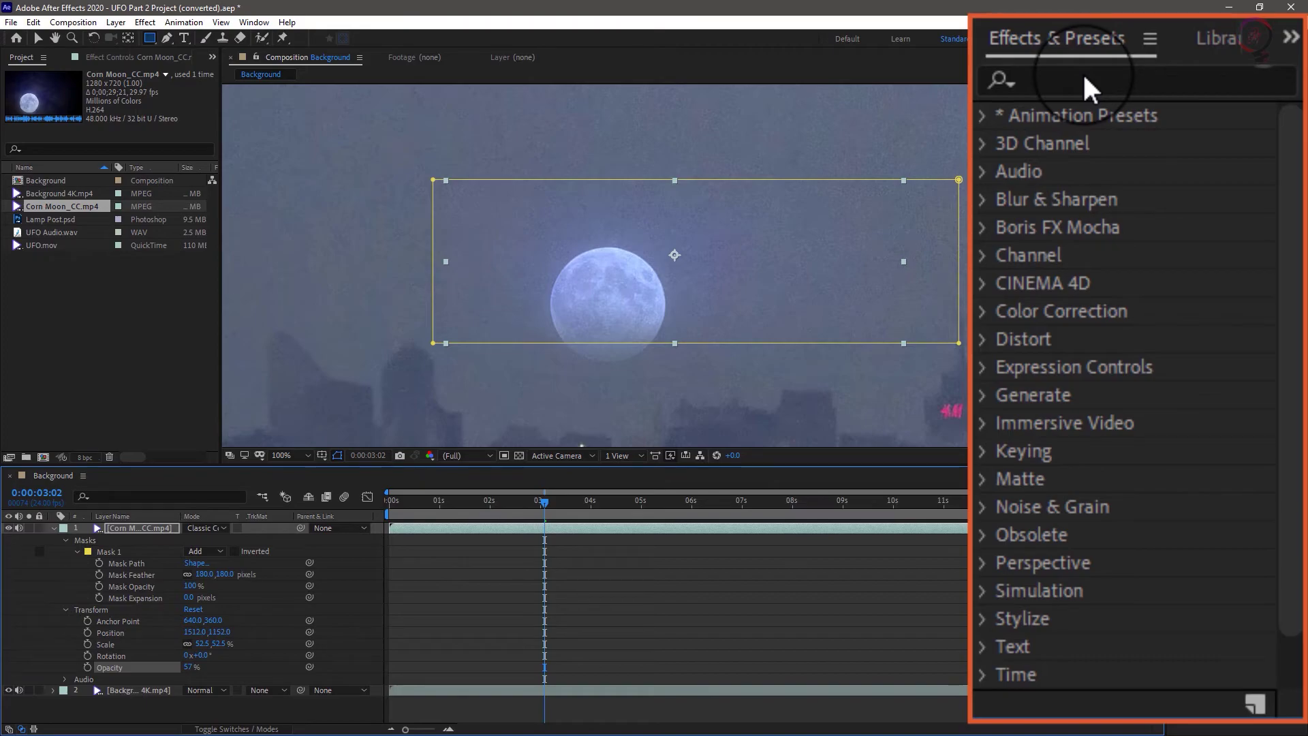
{"action": "left_click", "coordinate": [1083, 75]}
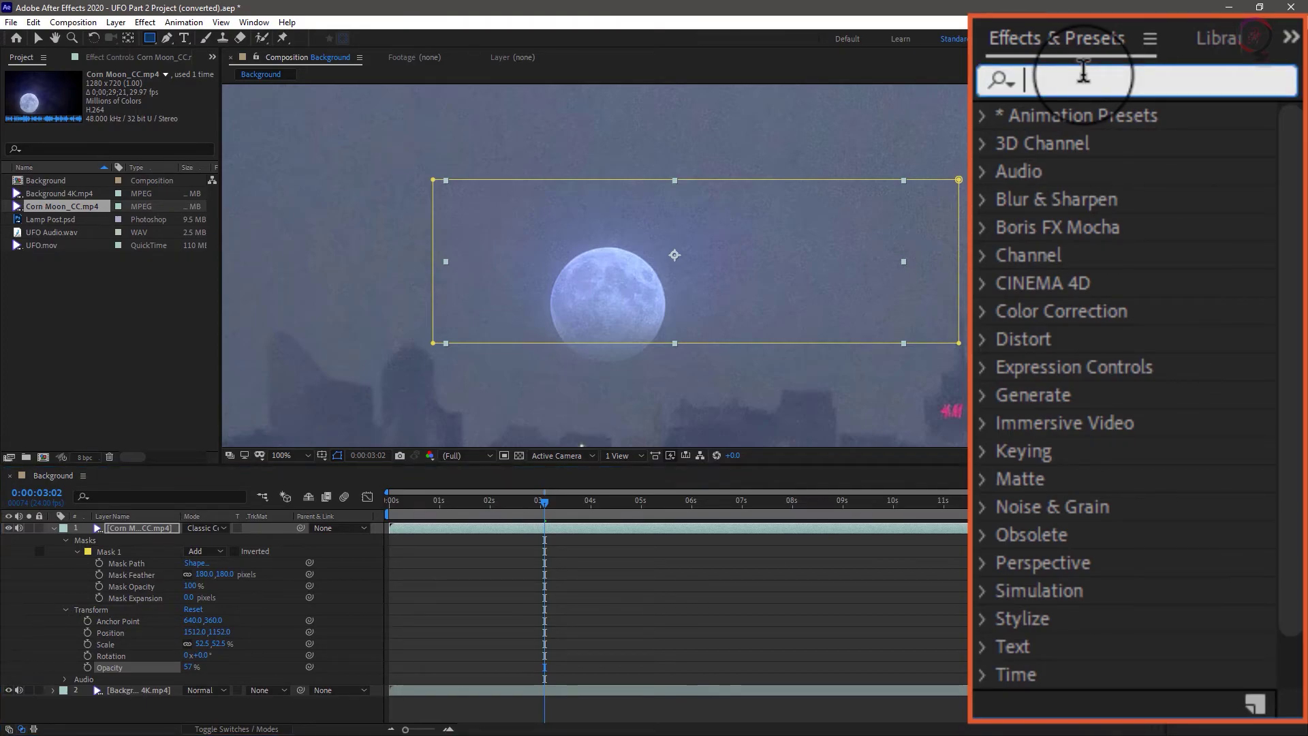
{"action": "type", "text": "level"}
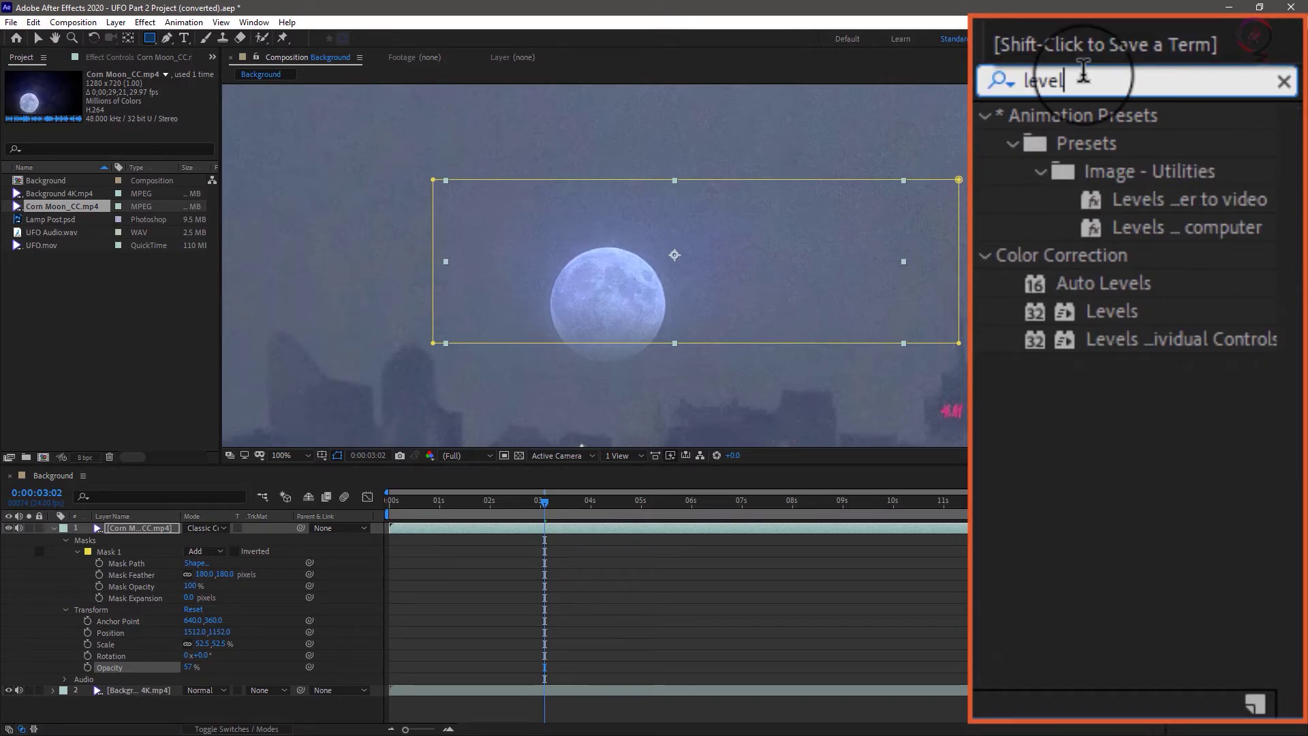
{"action": "type", "text": "s"}
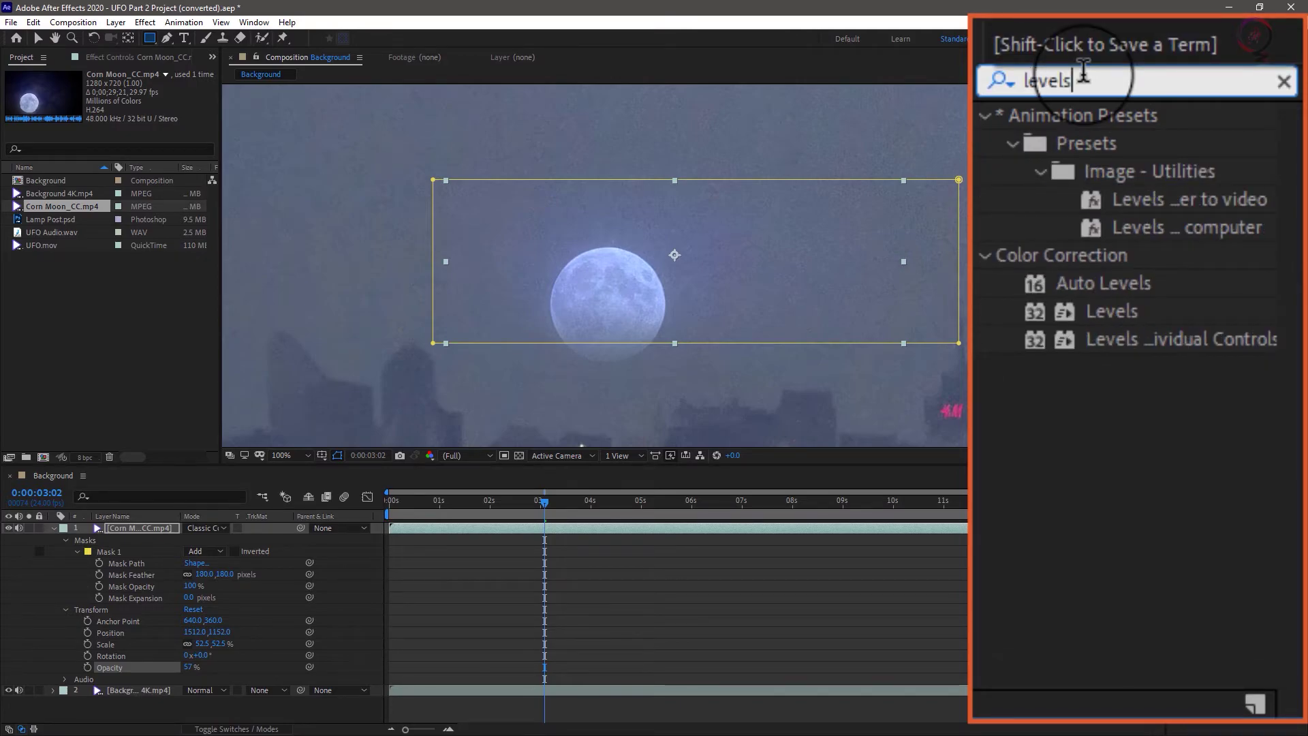
{"action": "left_click", "coordinate": [1105, 313]}
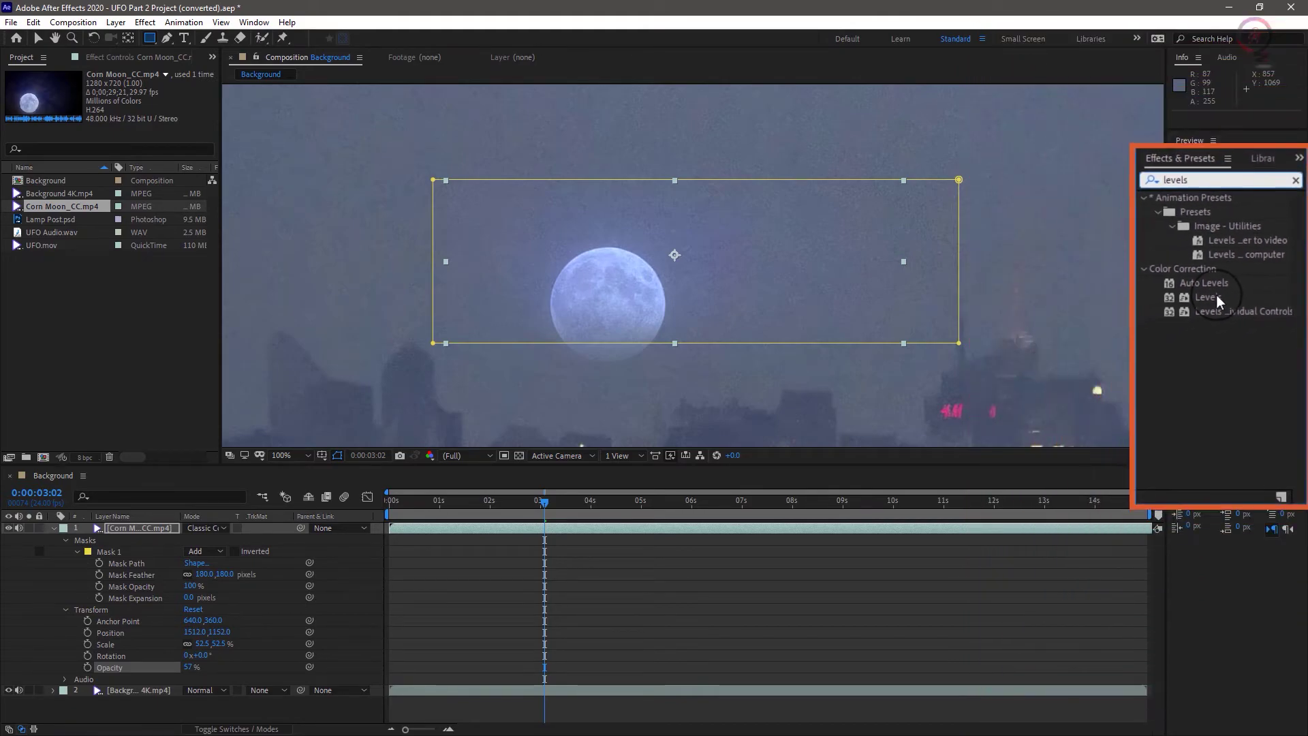
{"action": "left_click_drag", "start_coordinate": [1224, 294], "coordinate": [635, 278]}
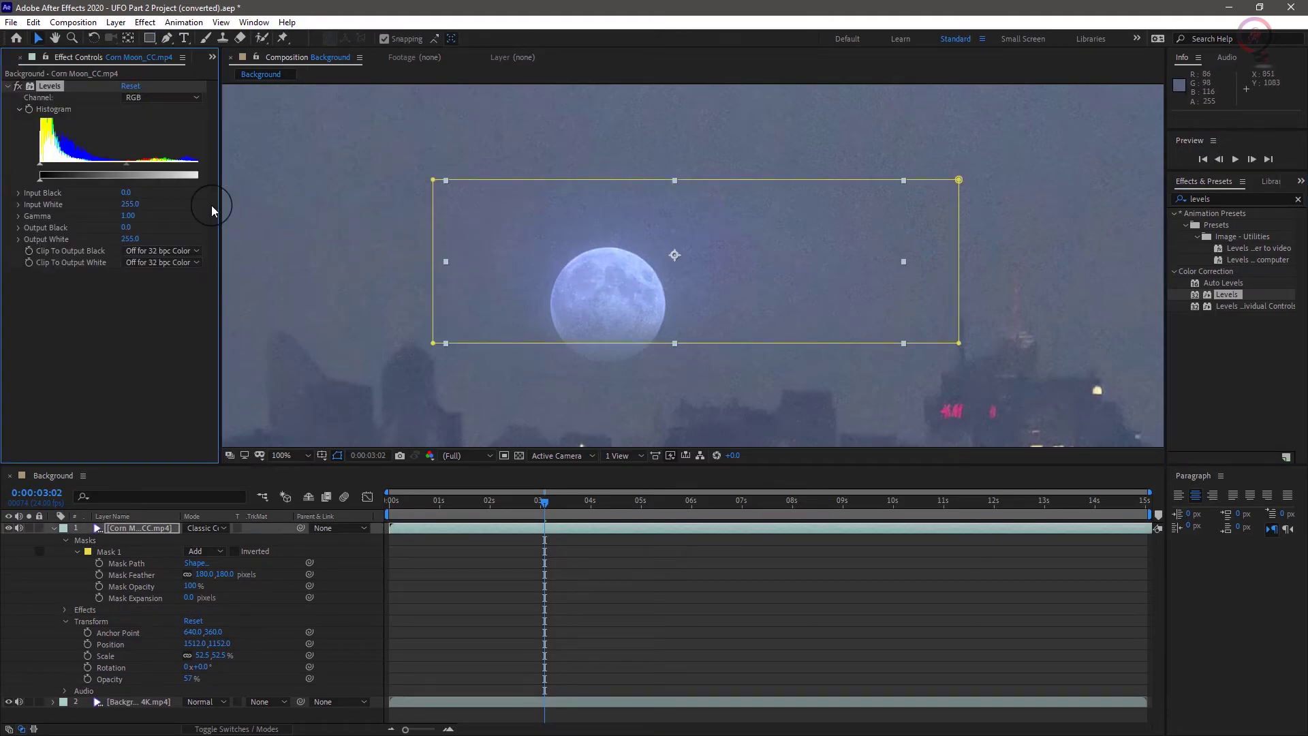
Step: Widen the Effect Controls panel and raise Levels Input Black to 73.0
{"action": "left_click_drag", "start_coordinate": [218, 207], "coordinate": [266, 205]}
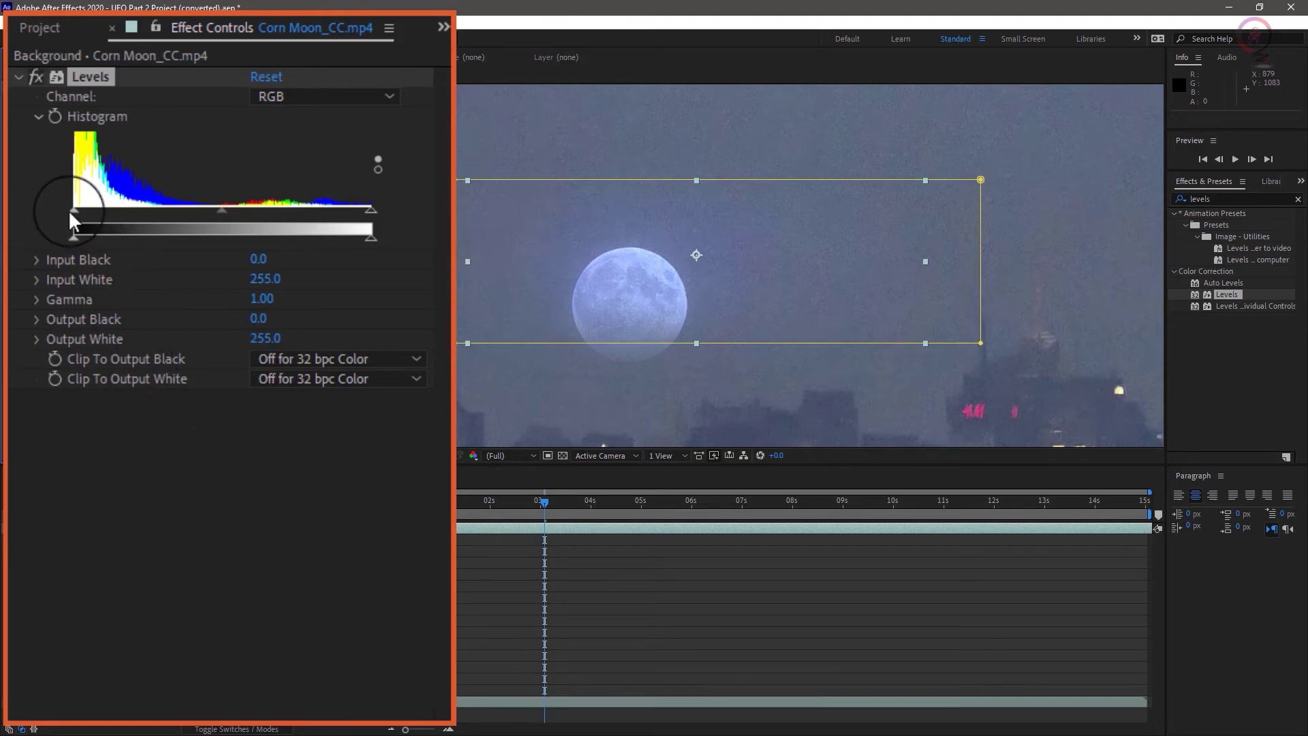
{"action": "left_click_drag", "start_coordinate": [73, 216], "coordinate": [161, 223]}
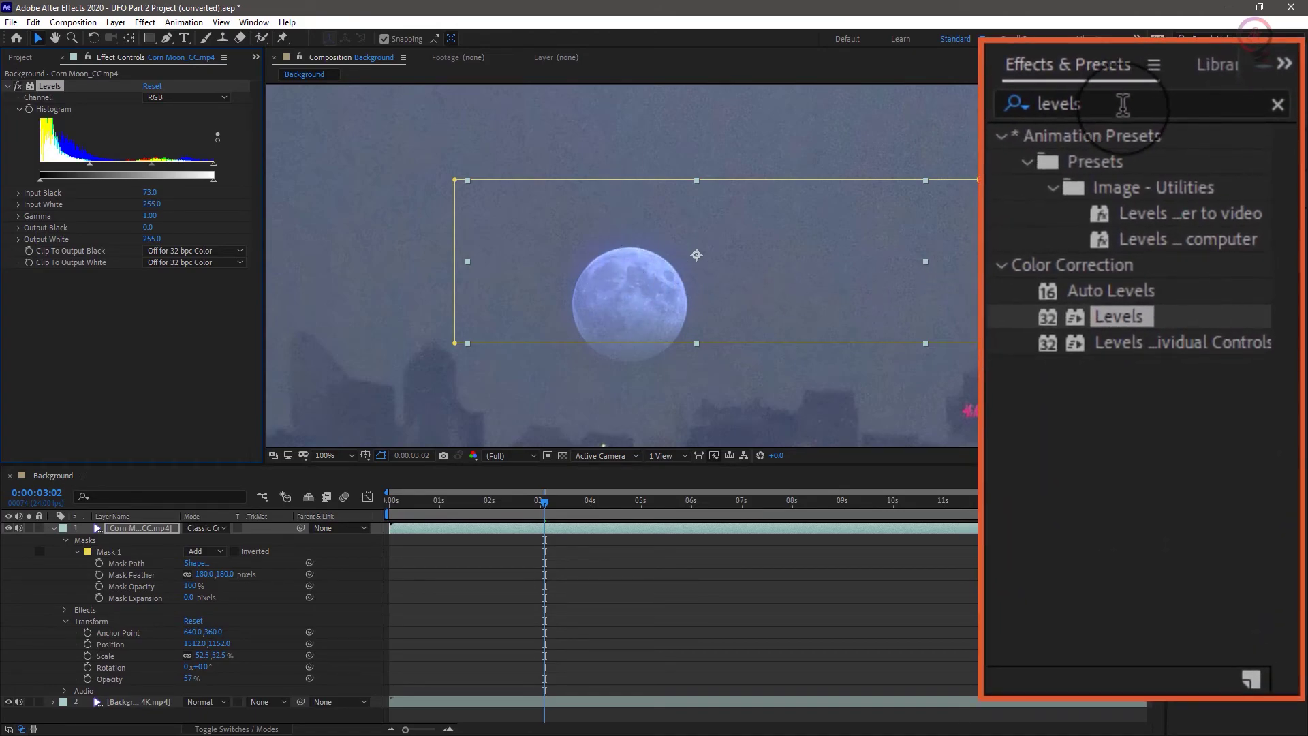
Step: Search for 'hue' and apply Hue/Saturation to the moon layer beneath Levels
{"action": "left_click", "coordinate": [1123, 103]}
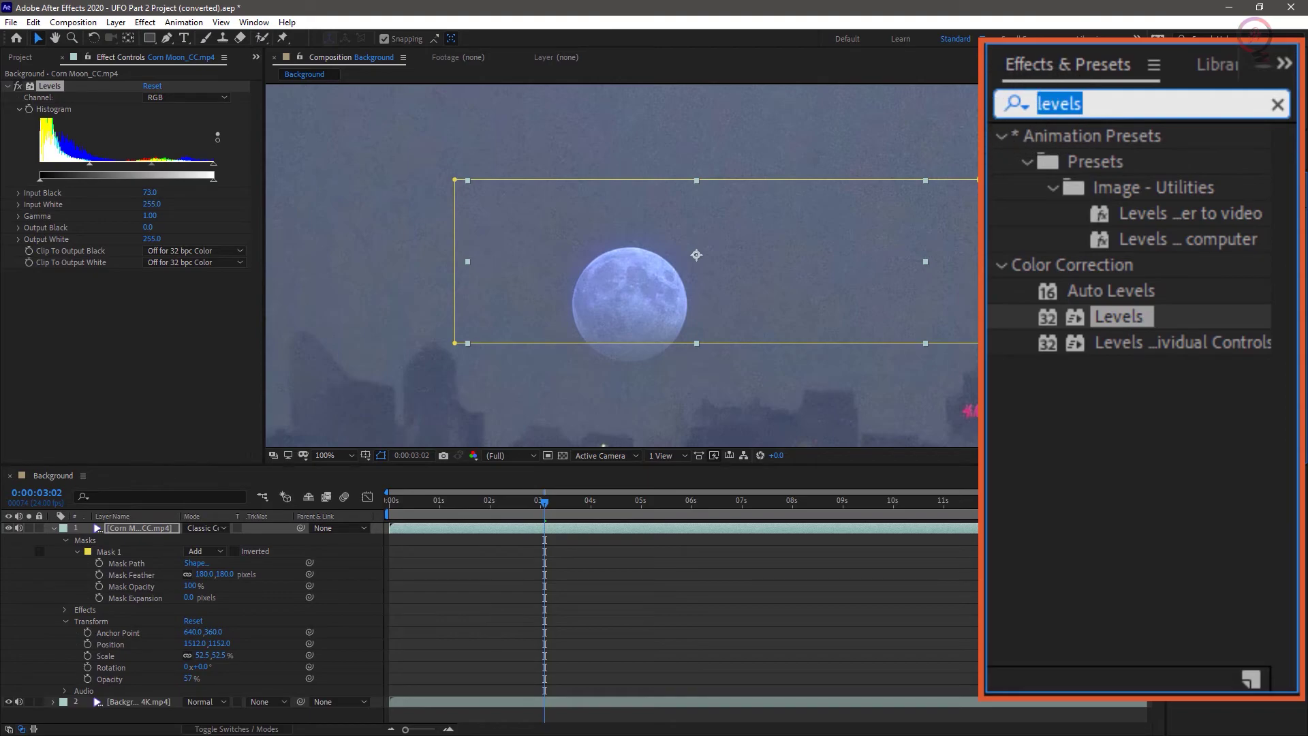
{"action": "type", "text": "hue"}
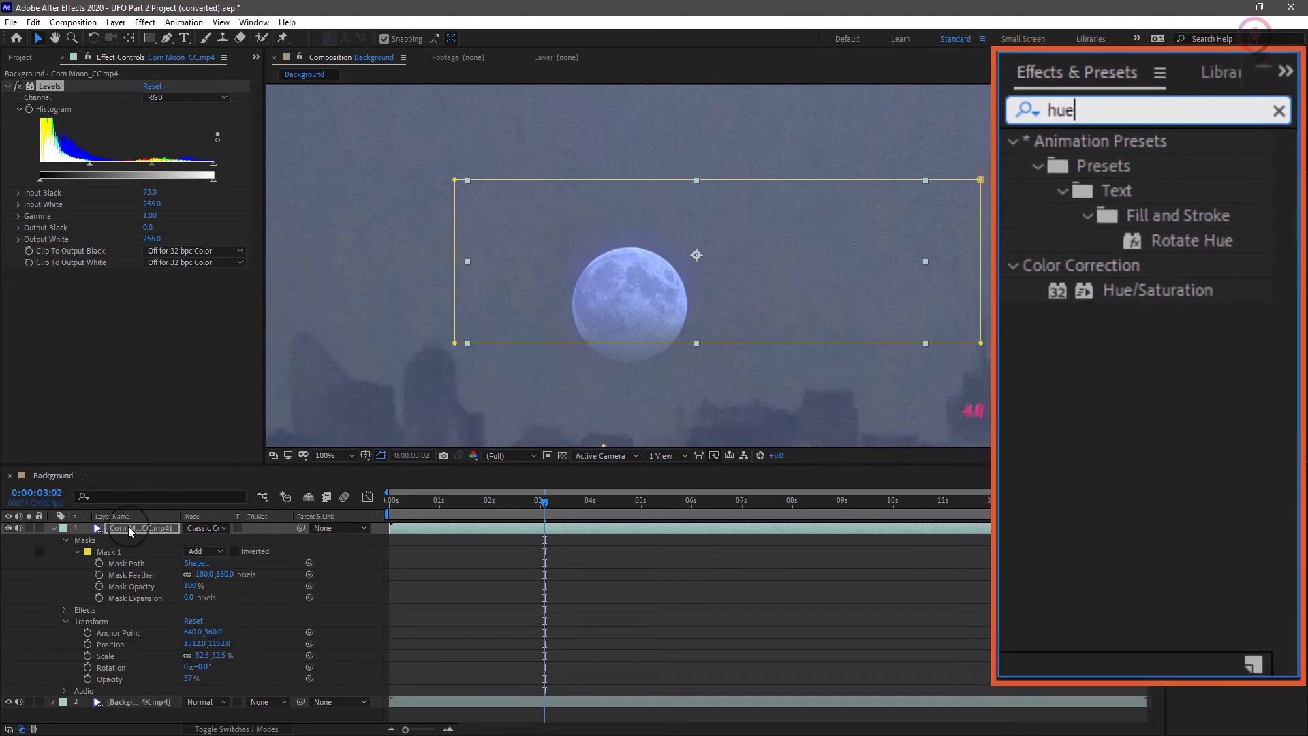
{"action": "double_click", "coordinate": [1220, 284]}
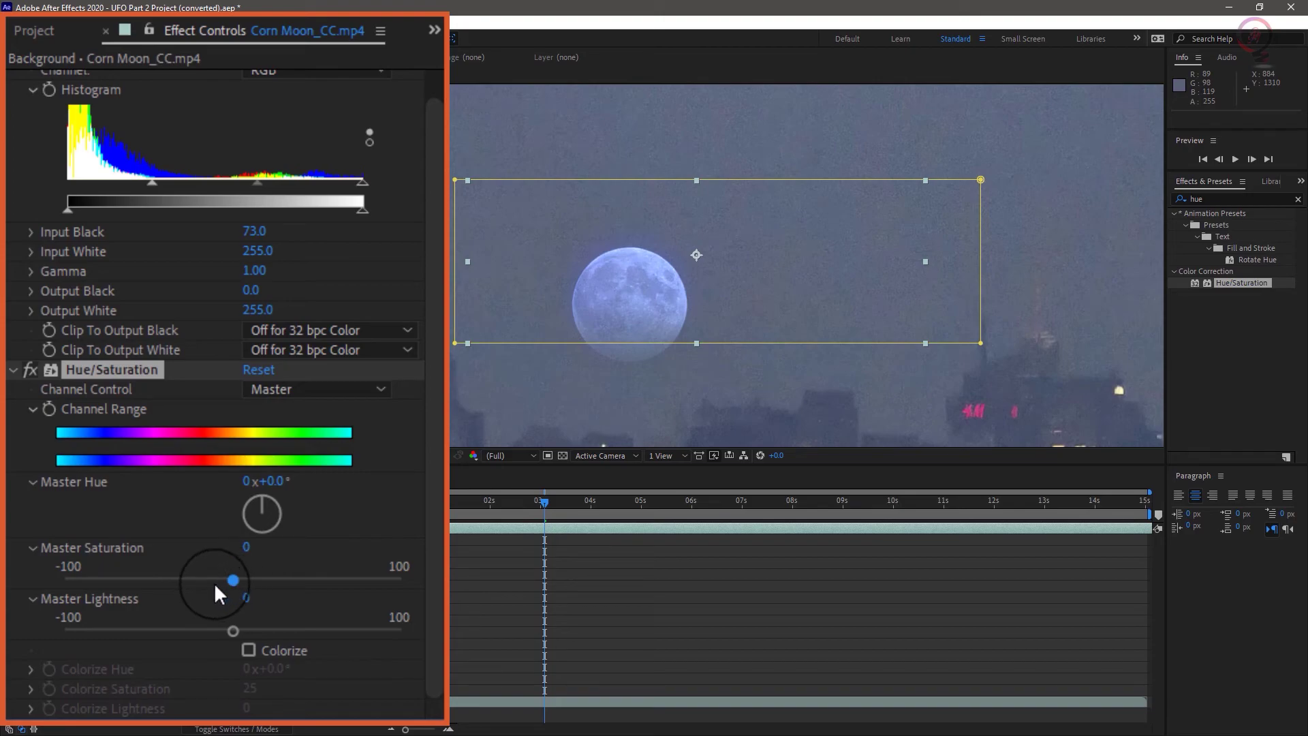
Step: Drag the Hue/Saturation Master Saturation slider down to -89
{"action": "left_click_drag", "start_coordinate": [189, 587], "coordinate": [82, 574]}
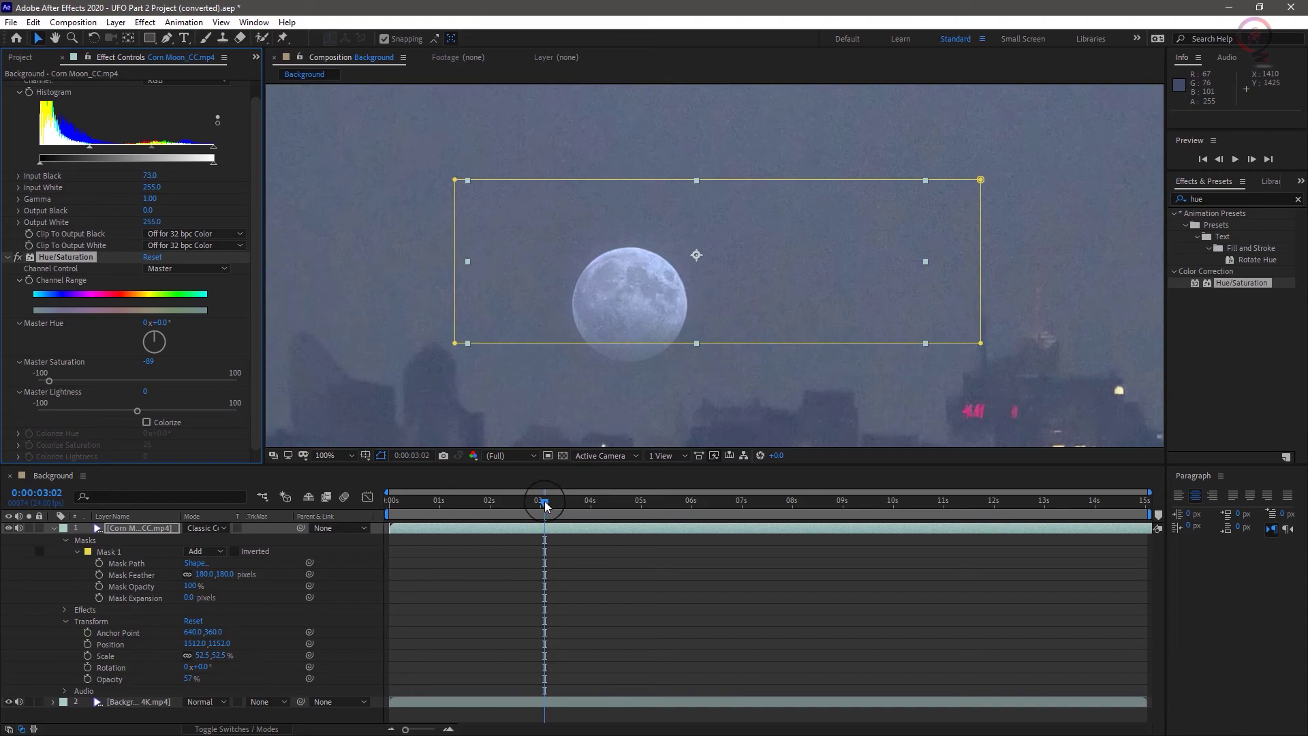
Step: Preview the Background composition, then restart playback from the beginning
{"action": "key", "text": "space"}
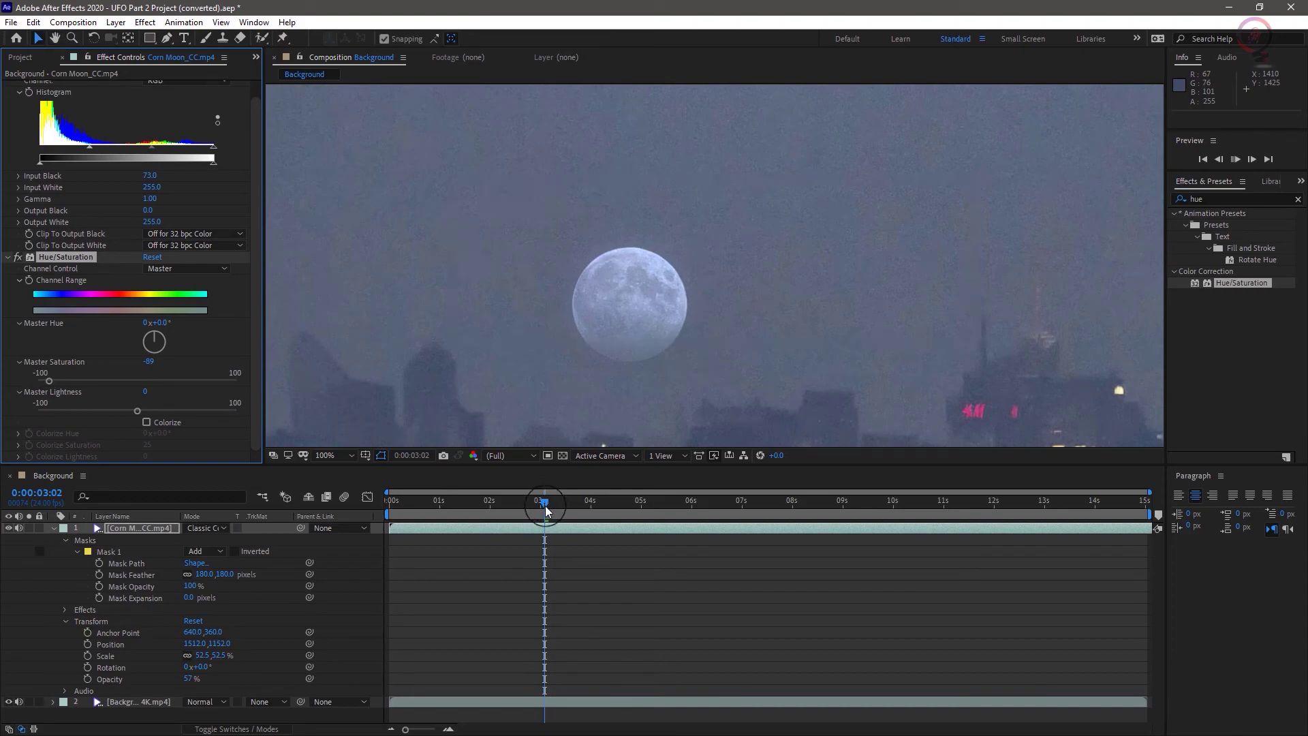
{"action": "key", "text": "space"}
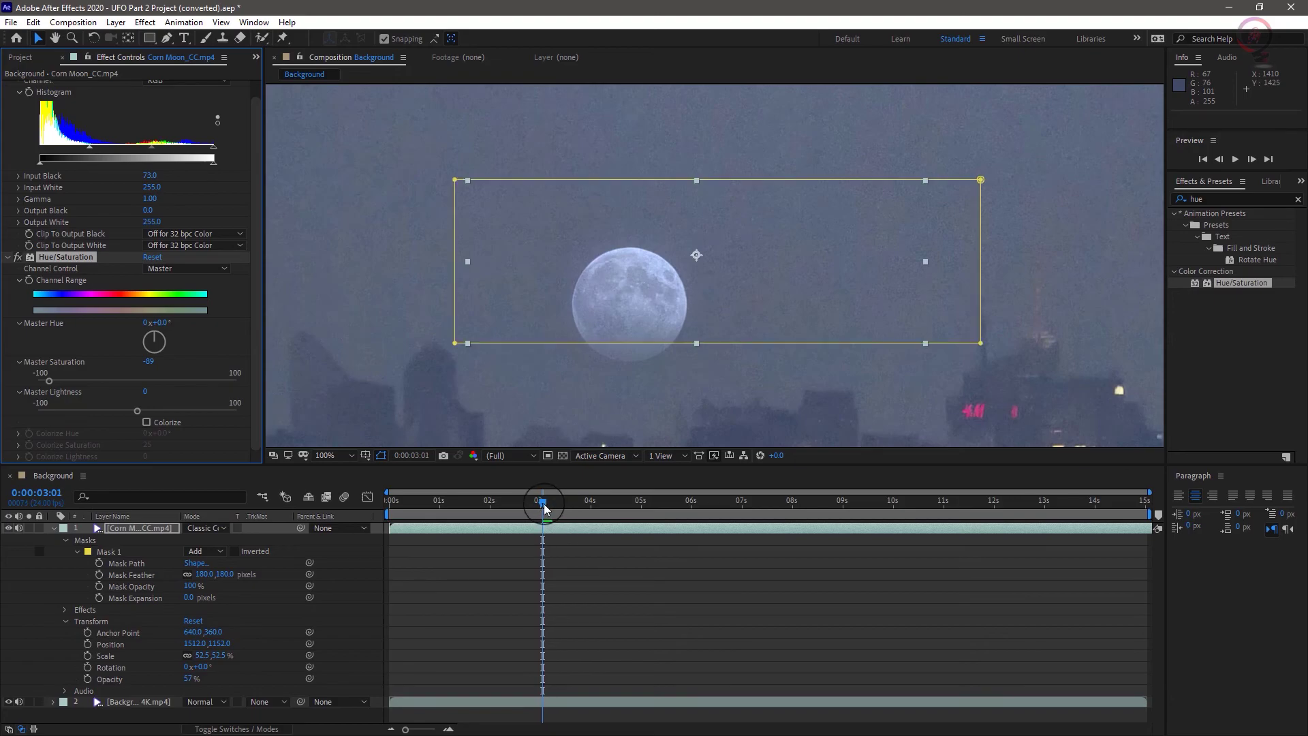
{"action": "key", "text": "Home"}
{"action": "key", "text": "space"}
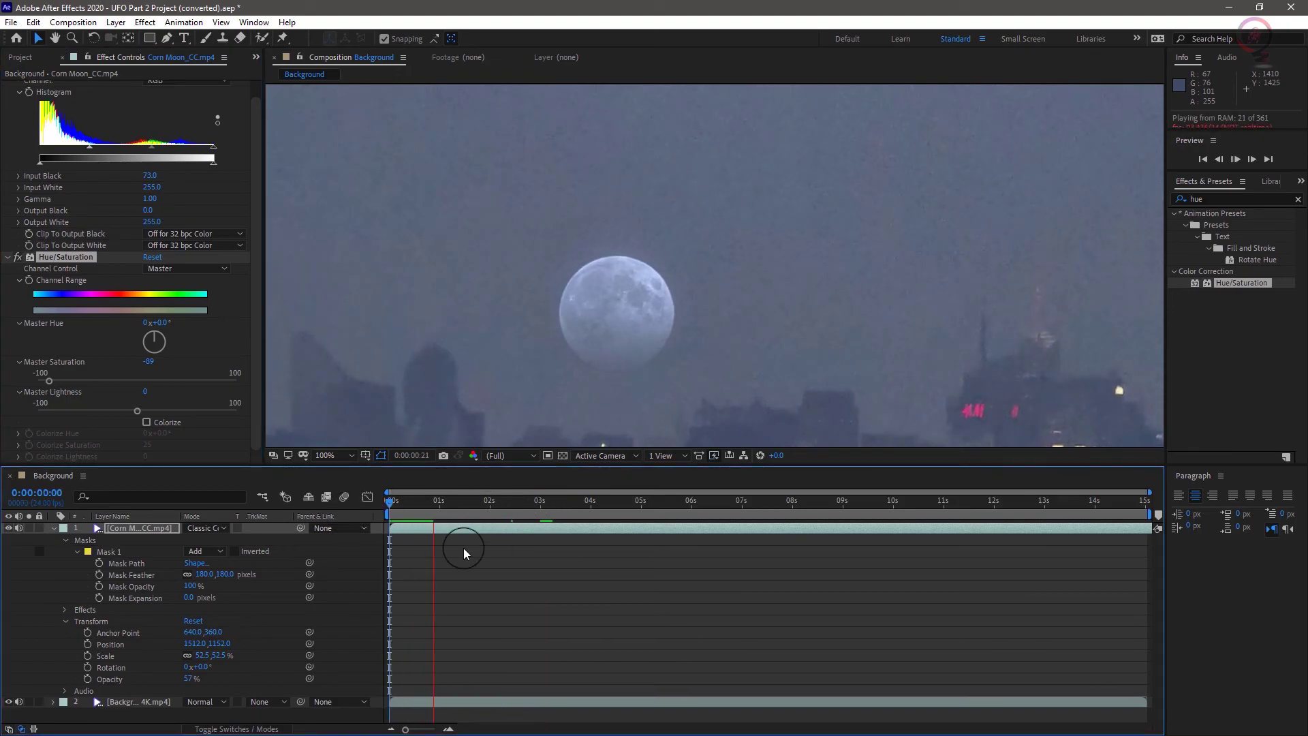